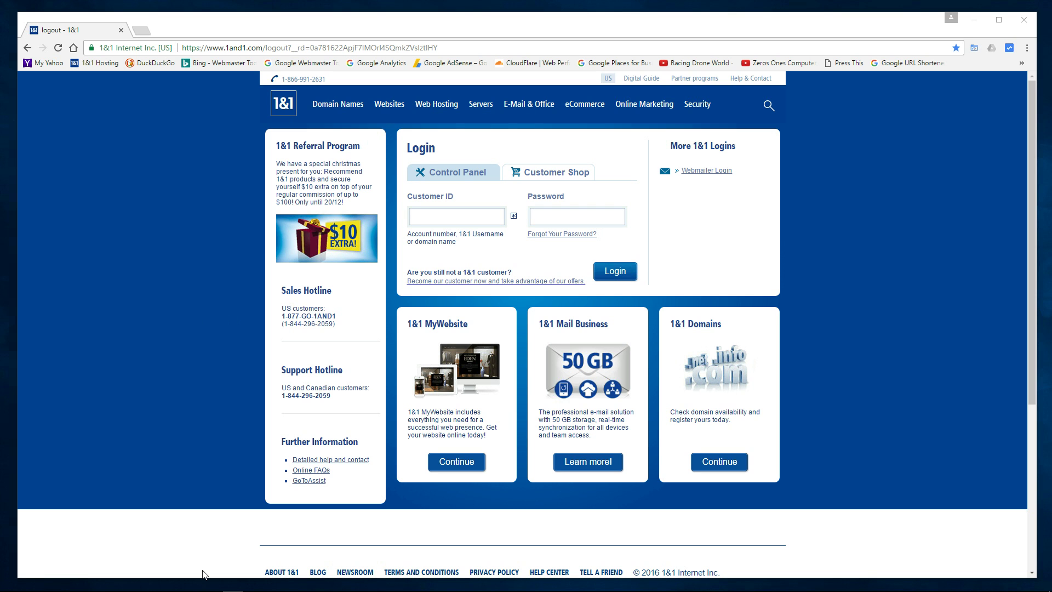
Step: Bring the 'sni ssl - Google Search' Chrome window to the front from the taskbar
mouse_move(230, 590)
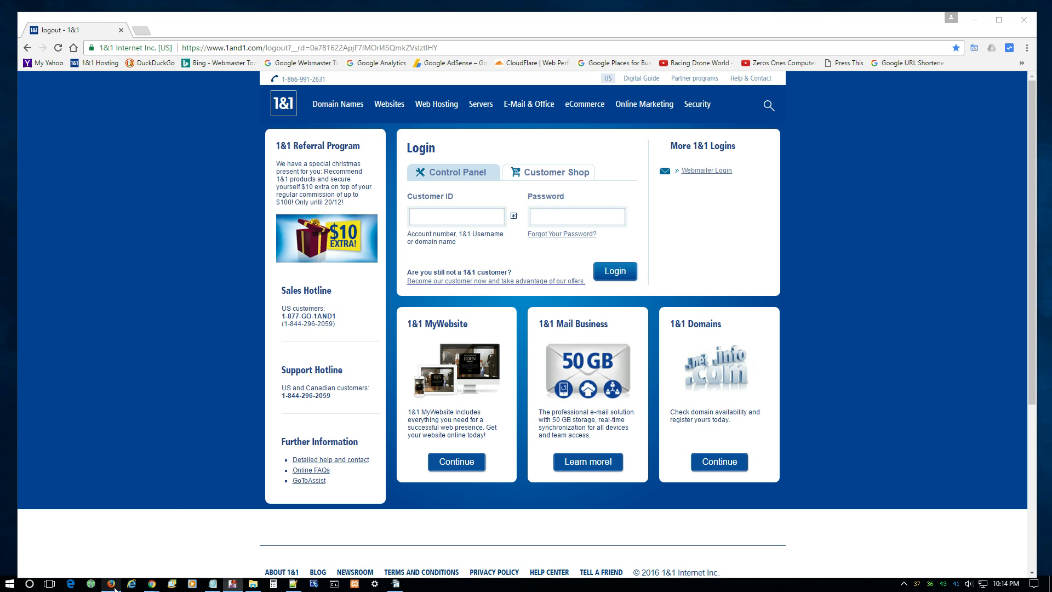
mouse_move(151, 583)
click(85, 566)
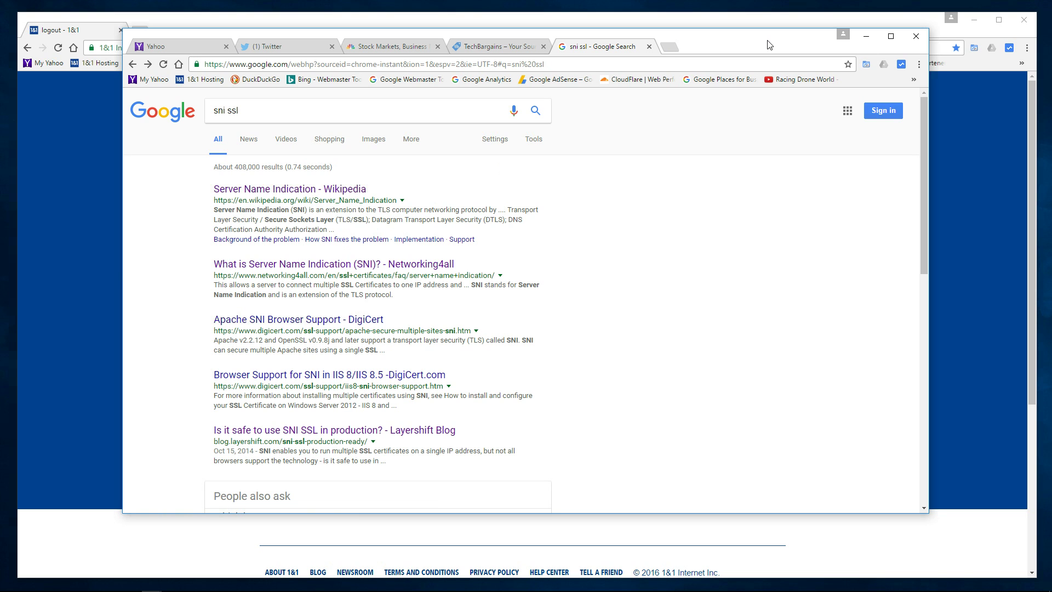
Step: Minimize the sni ssl search window to uncover the 1&1 Control Panel
click(866, 38)
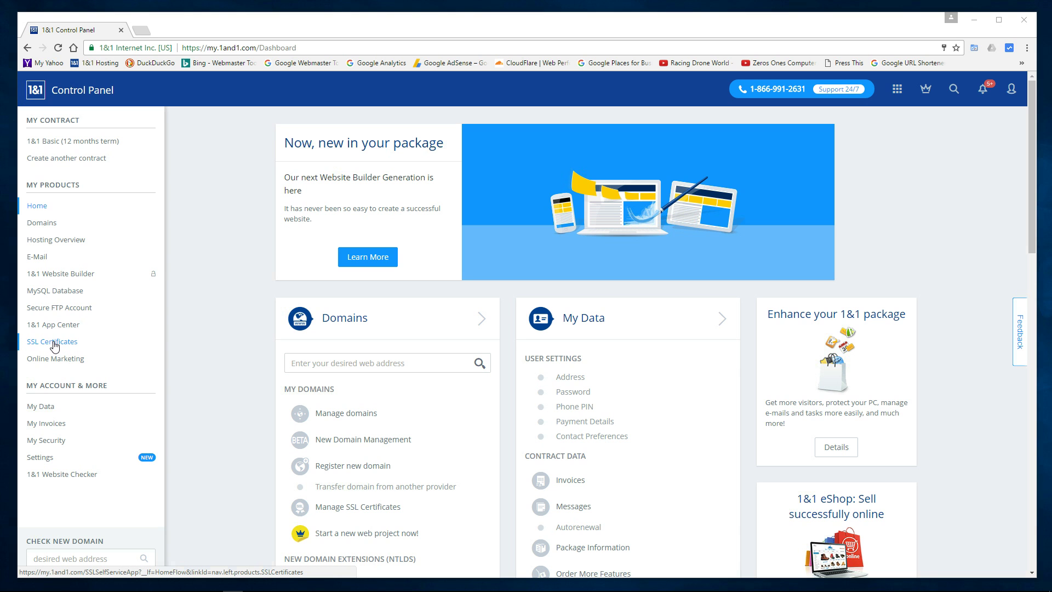
Step: Open the SSL Certificates section from the 1&1 Control Panel sidebar
click(55, 344)
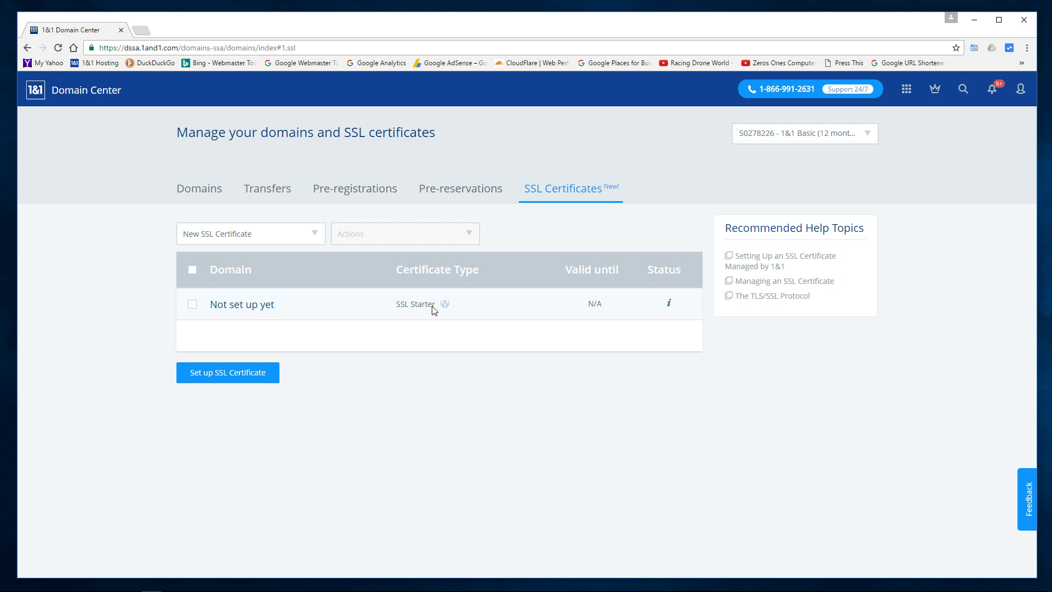
Step: Select the 'Not set up yet' certificate and activate the free SSL Starter plan
click(192, 270)
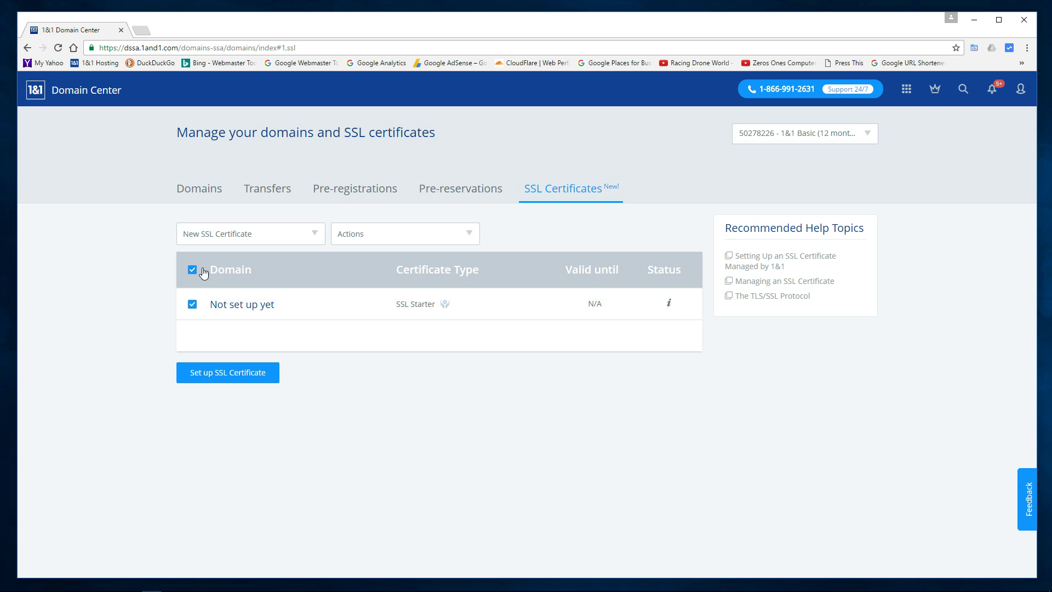
click(235, 376)
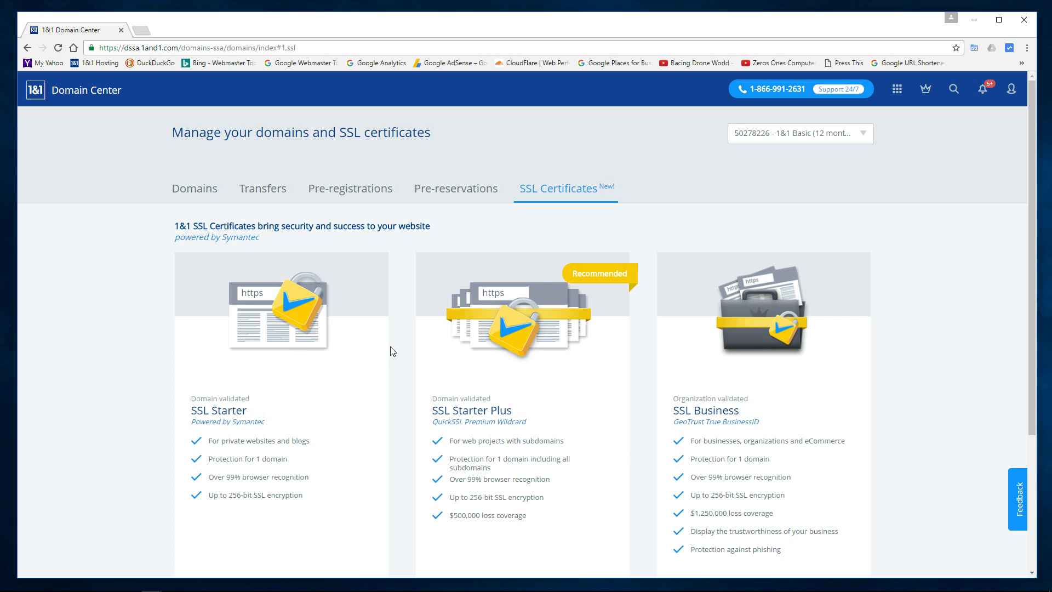
scroll(395, 352, down, 3)
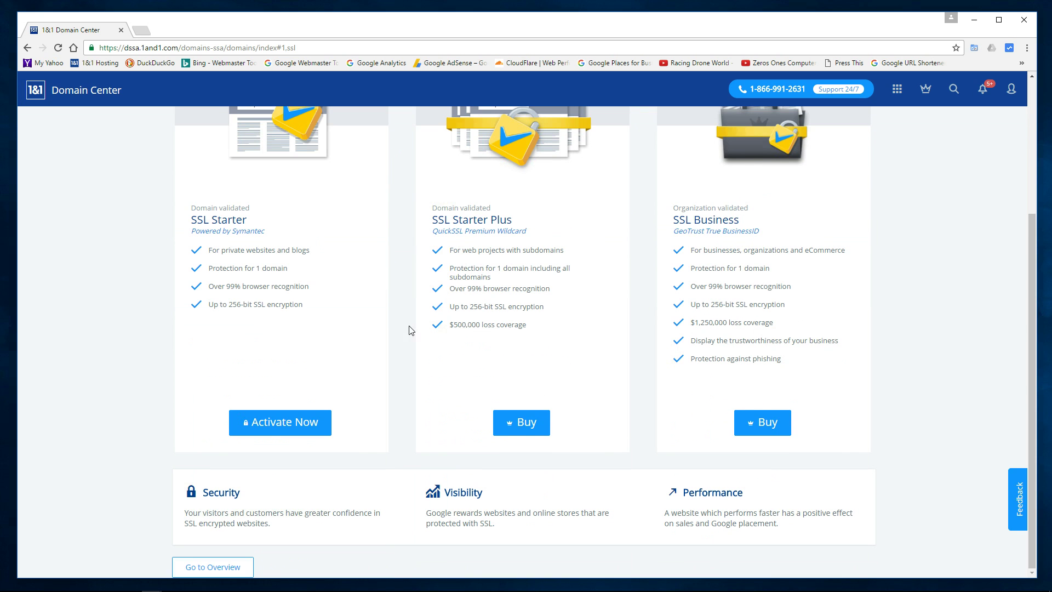
scroll(405, 329, up, 2)
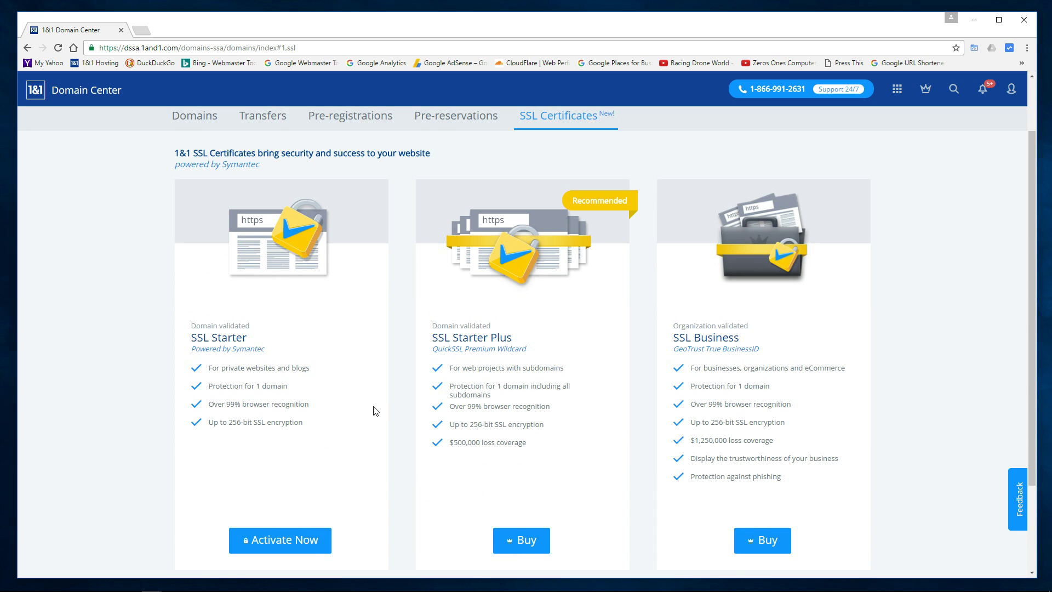
scroll(384, 417, down, 2)
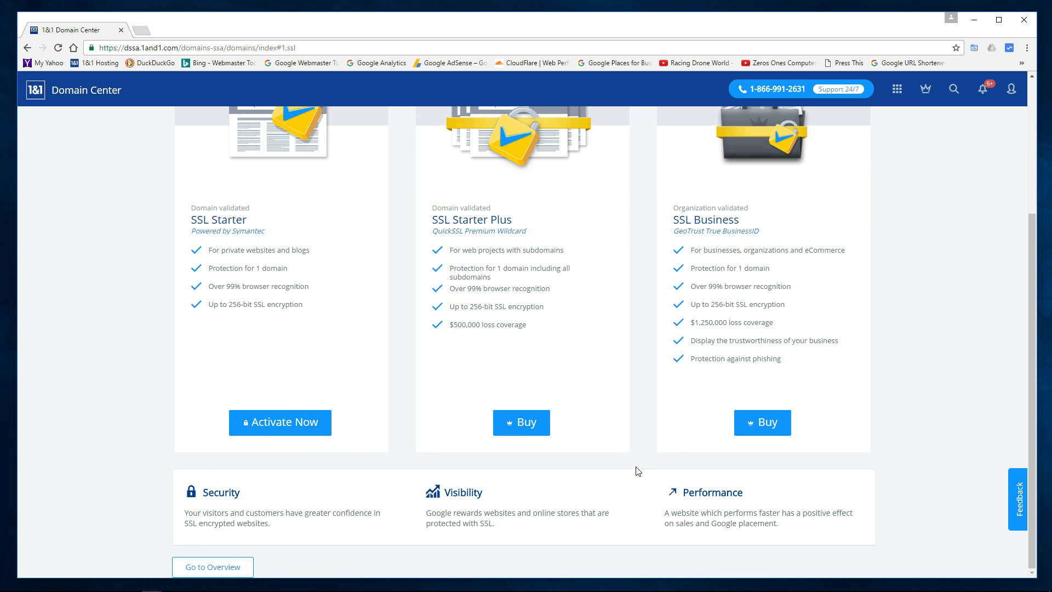
scroll(636, 470, up, 2)
scroll(637, 470, down, 2)
click(275, 427)
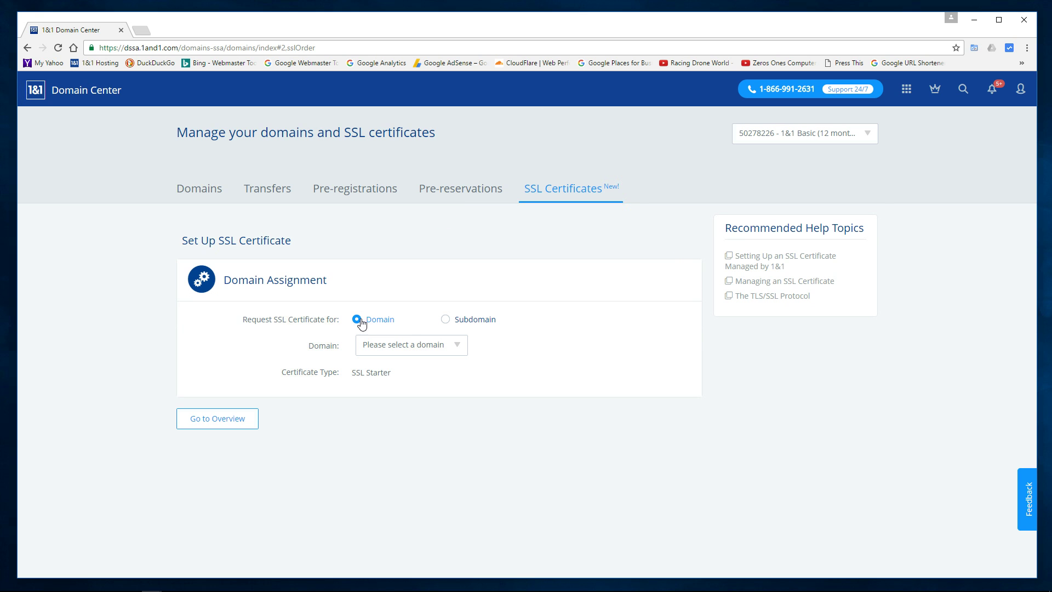
Step: Pick cardinalequipment.net in the Domain dropdown for the SSL Starter certificate
click(462, 346)
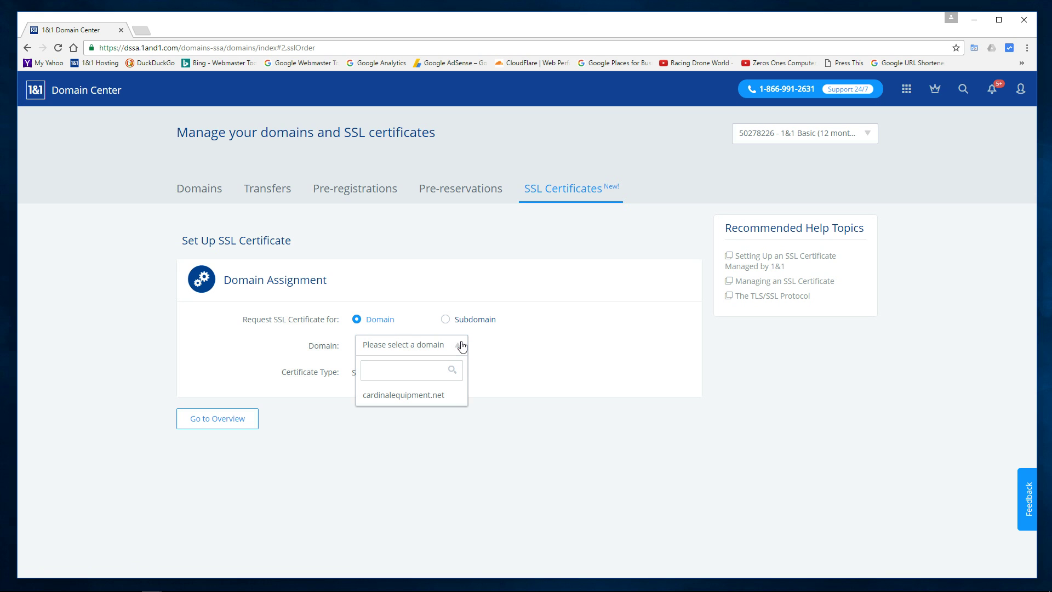
click(406, 395)
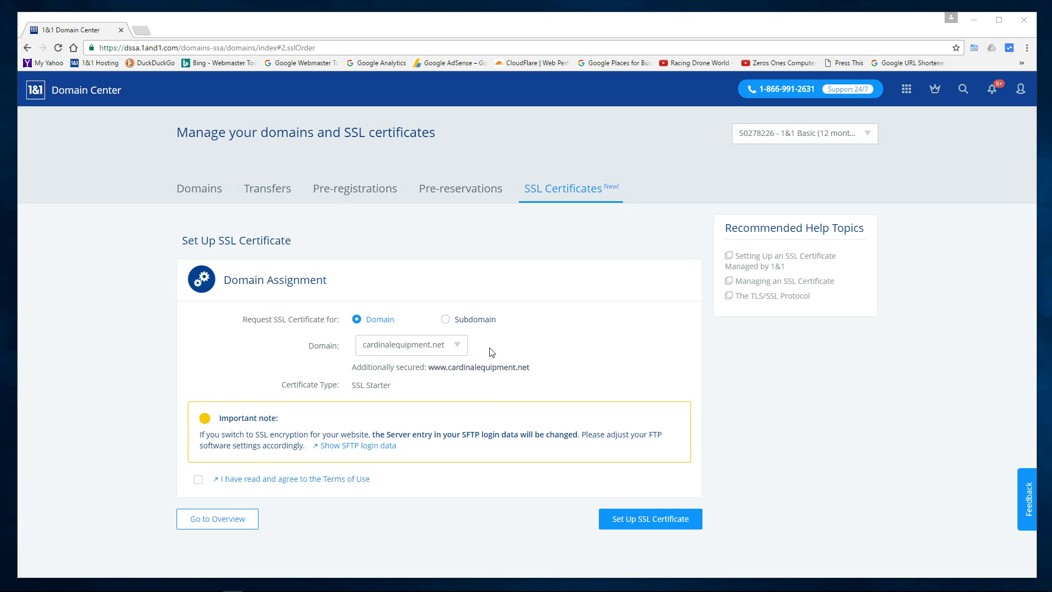
Step: Accept the Terms of Use and submit the SSL Starter setup, confirming the order
click(650, 520)
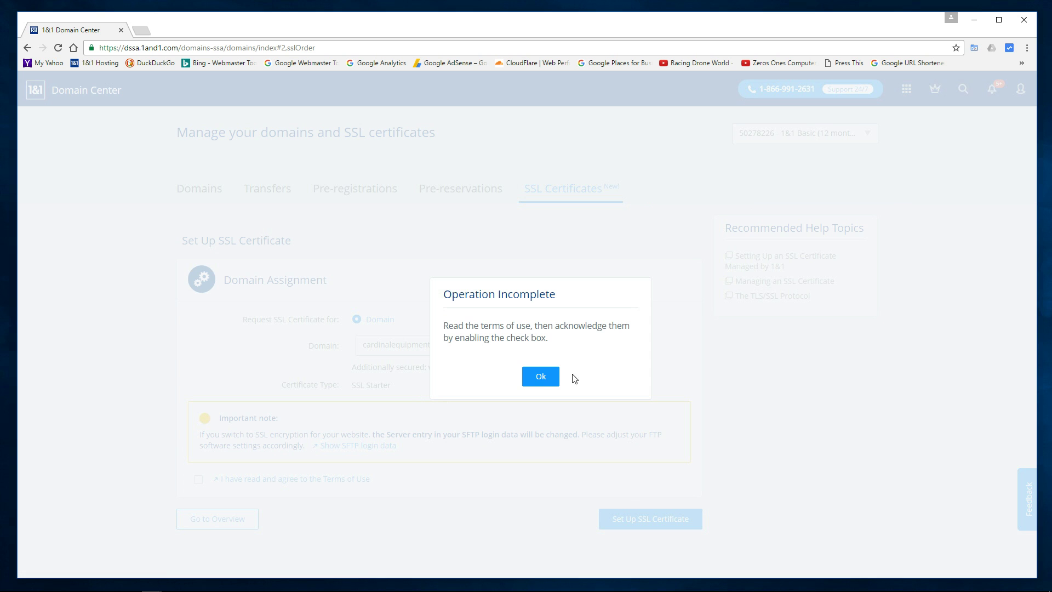
click(541, 376)
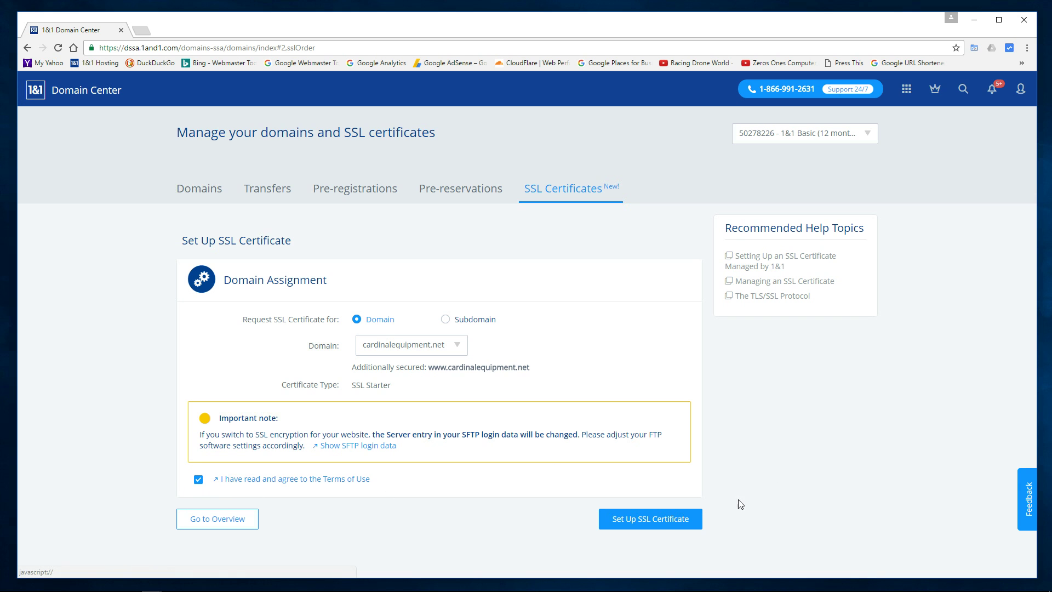
click(648, 522)
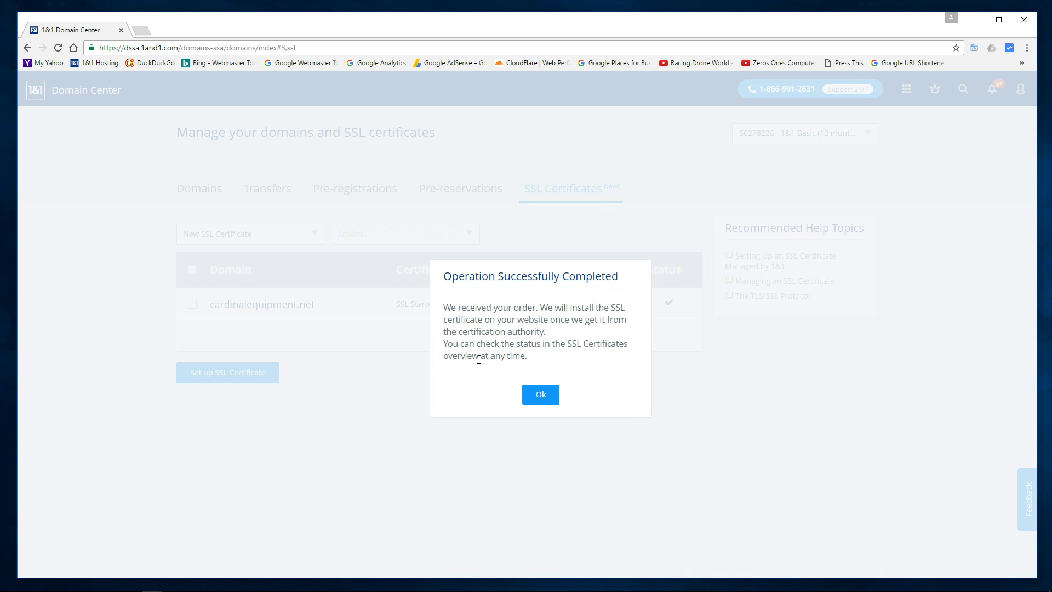
click(537, 395)
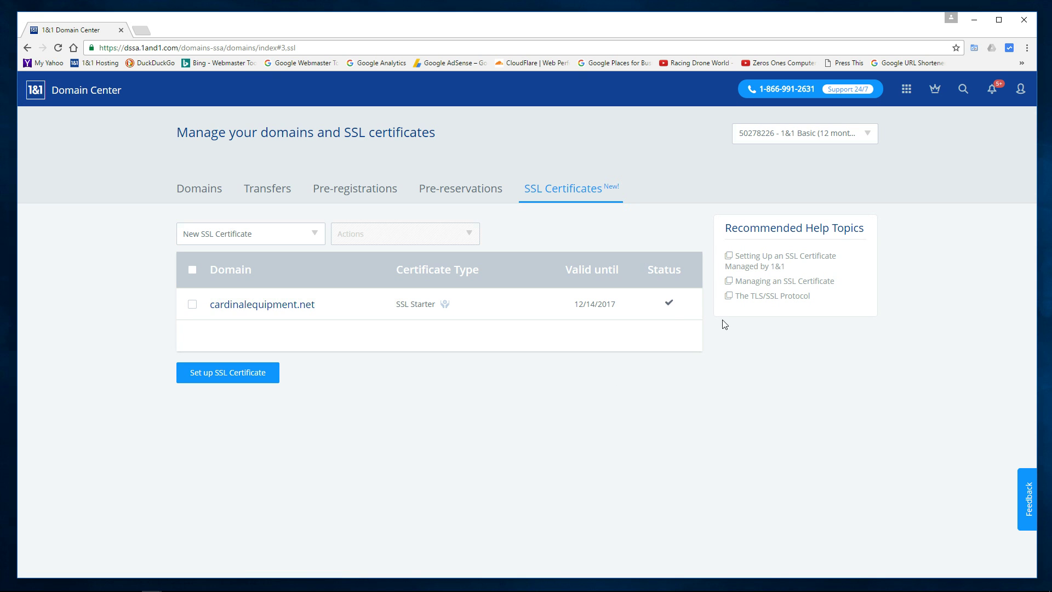
mouse_move(673, 308)
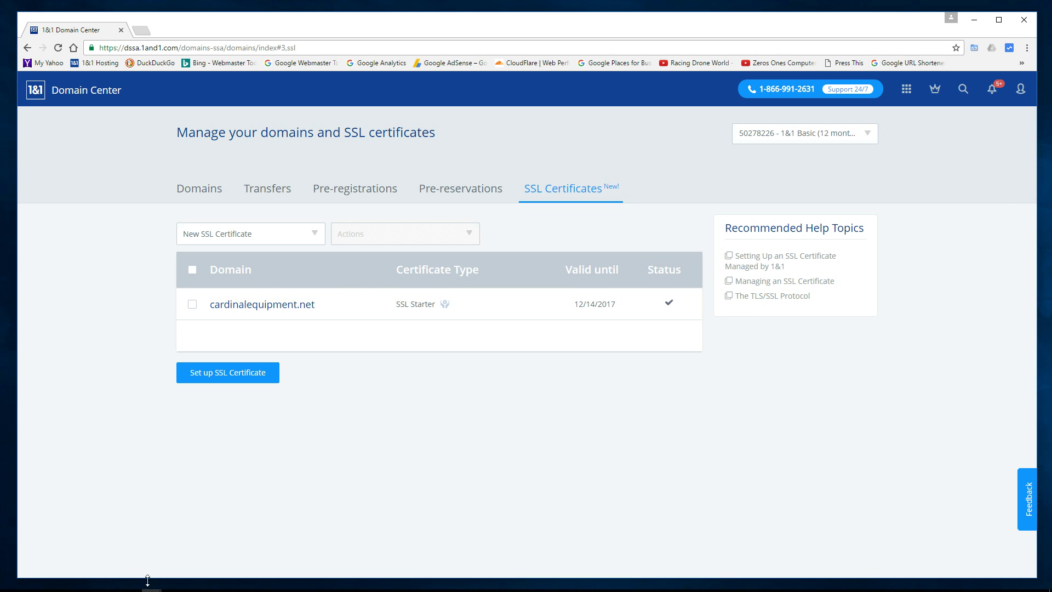
click(974, 20)
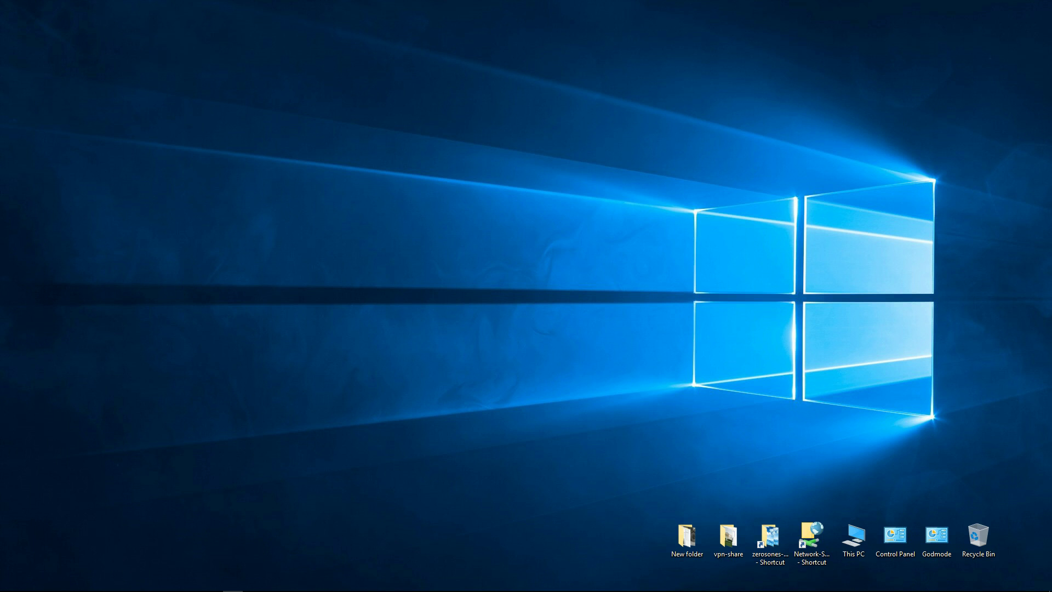
click(111, 584)
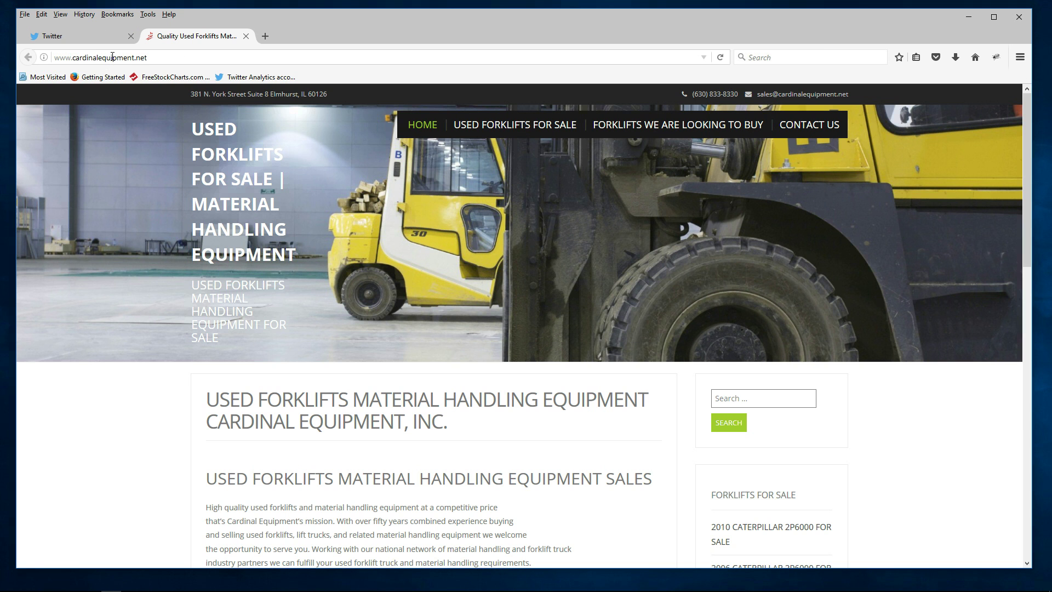
click(721, 58)
click(55, 57)
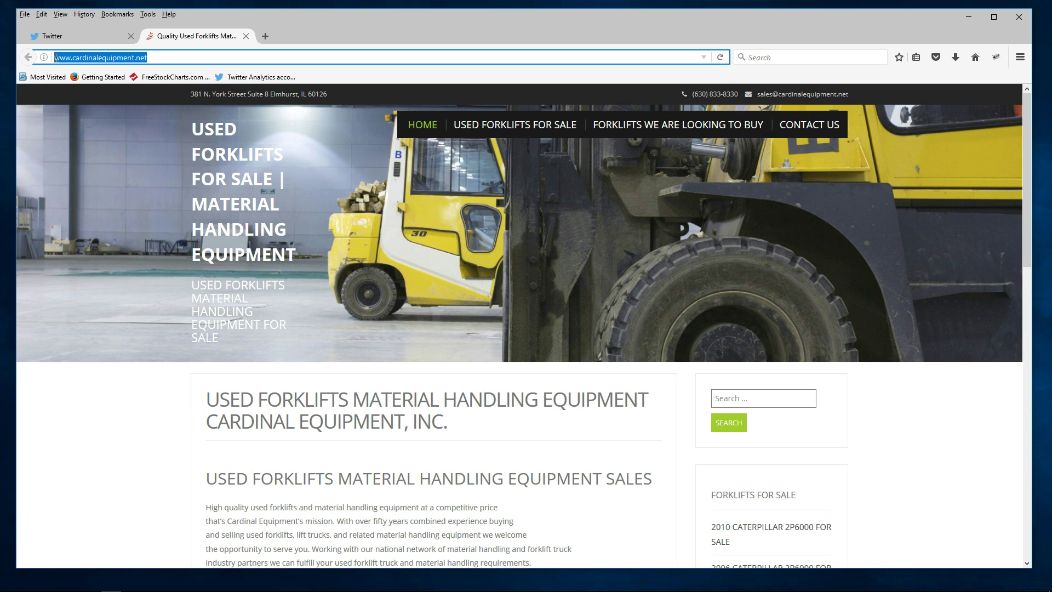
click(55, 58)
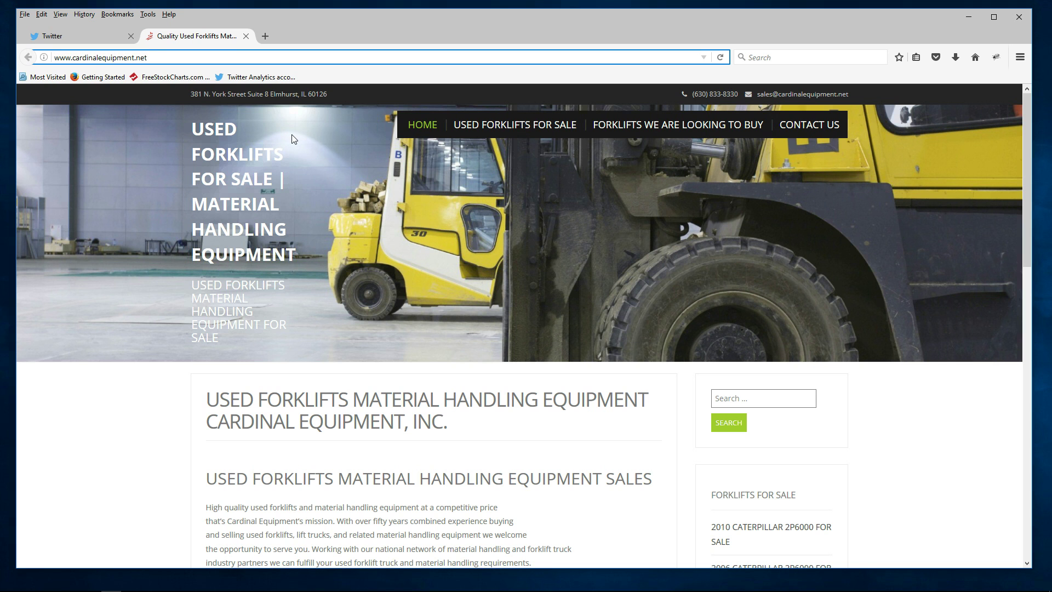
text(htt)
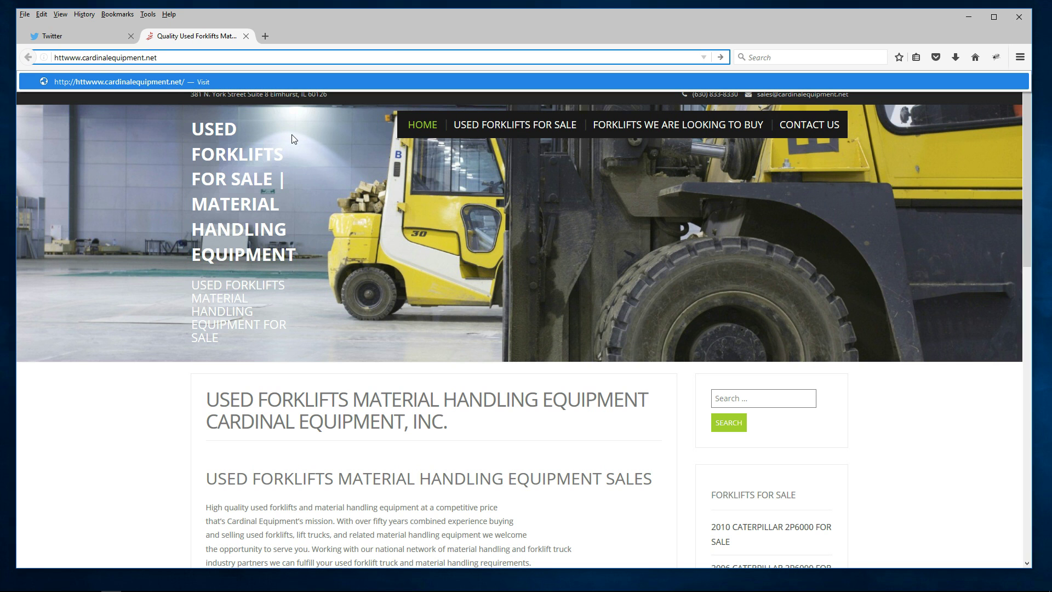
text(ps:)
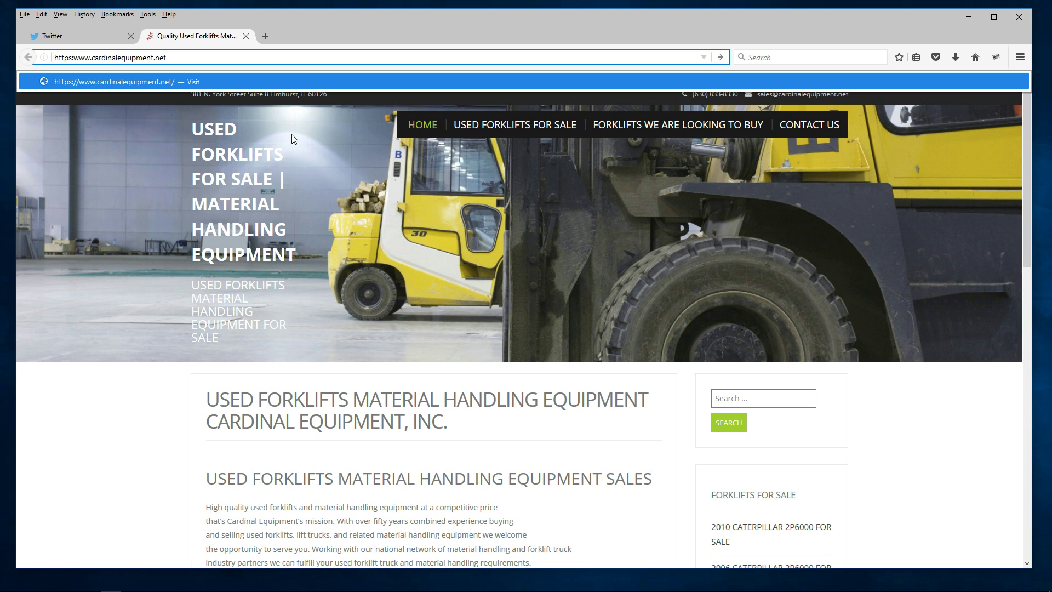
text(//)
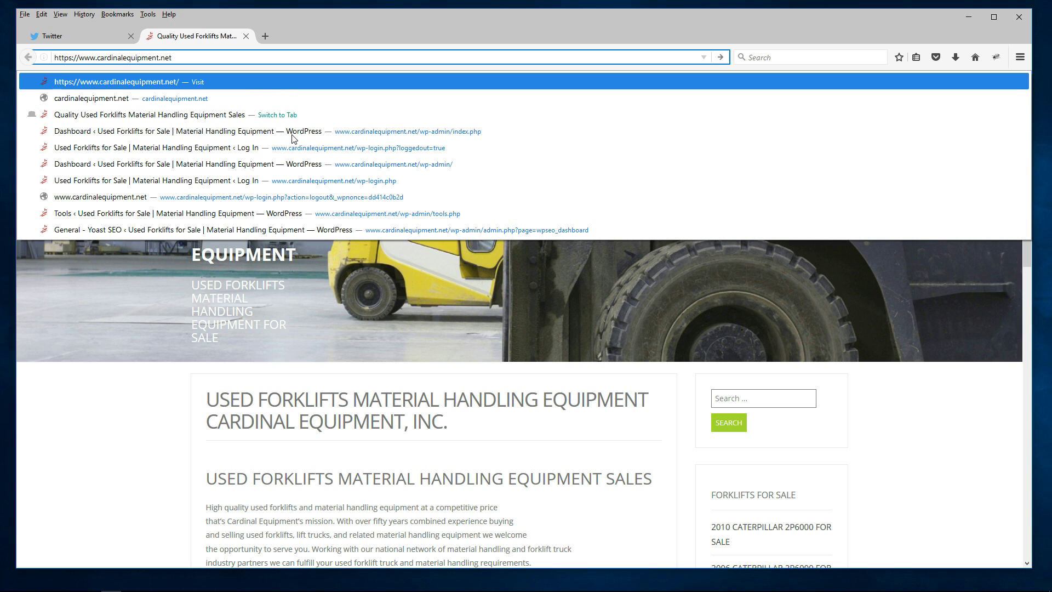
key(Return)
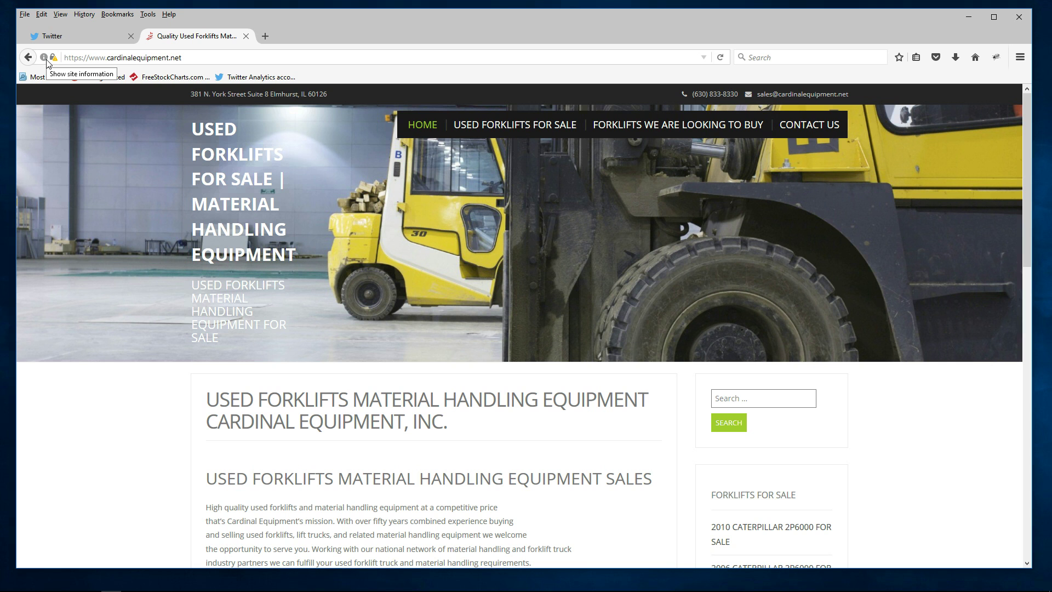
click(47, 58)
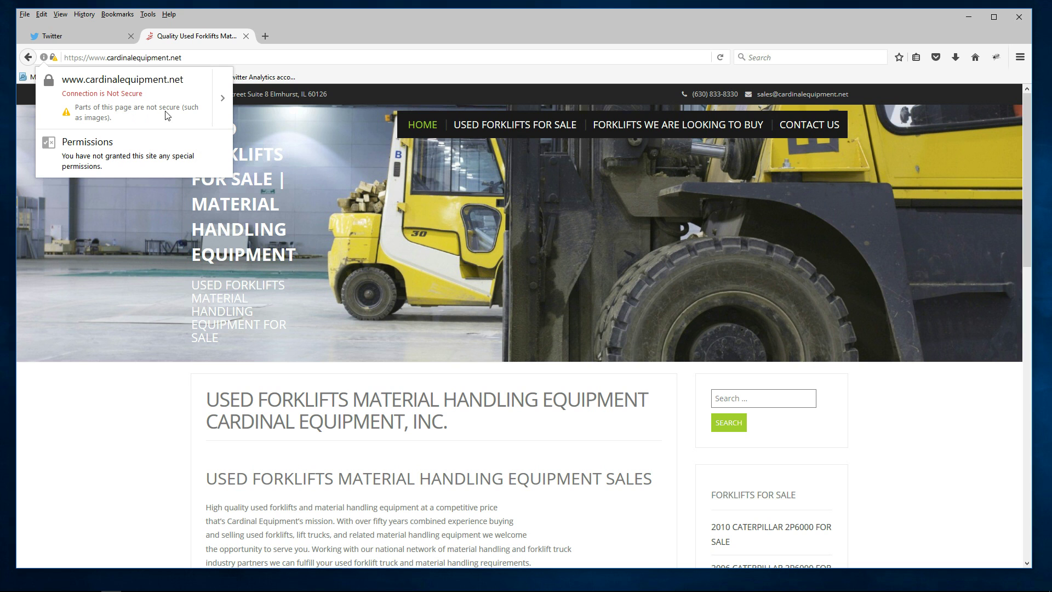
click(222, 100)
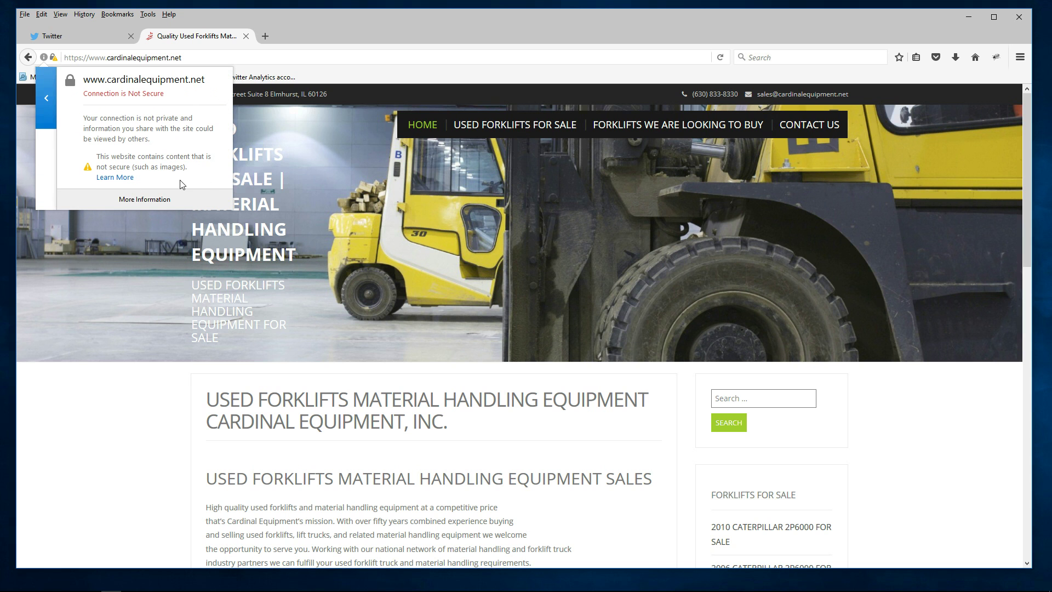
click(144, 201)
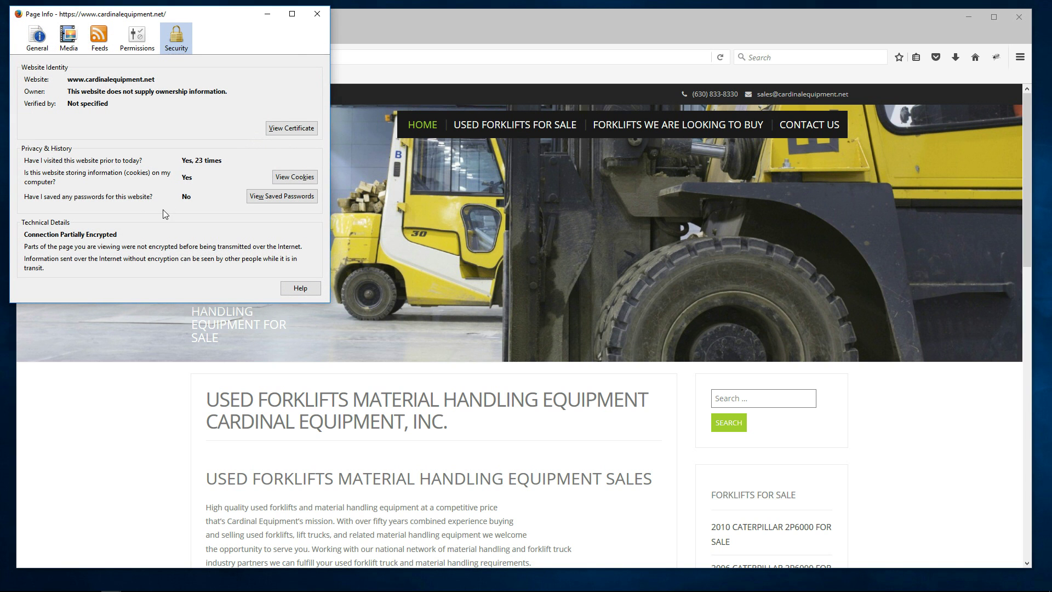
click(317, 19)
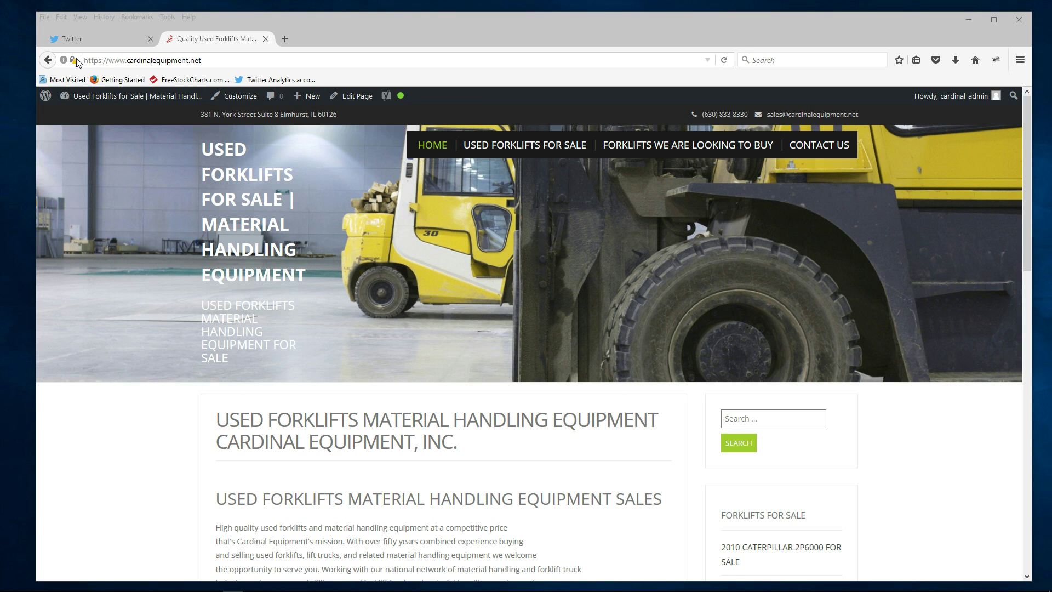
mouse_move(74, 62)
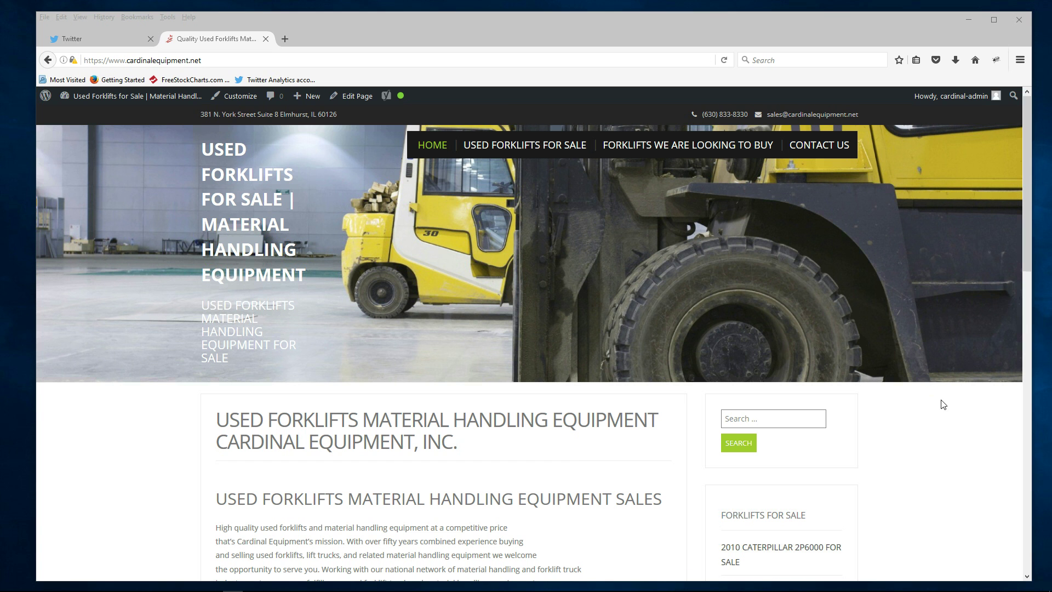
scroll(945, 410, down, 3)
drag(1028, 379, 1037, 579)
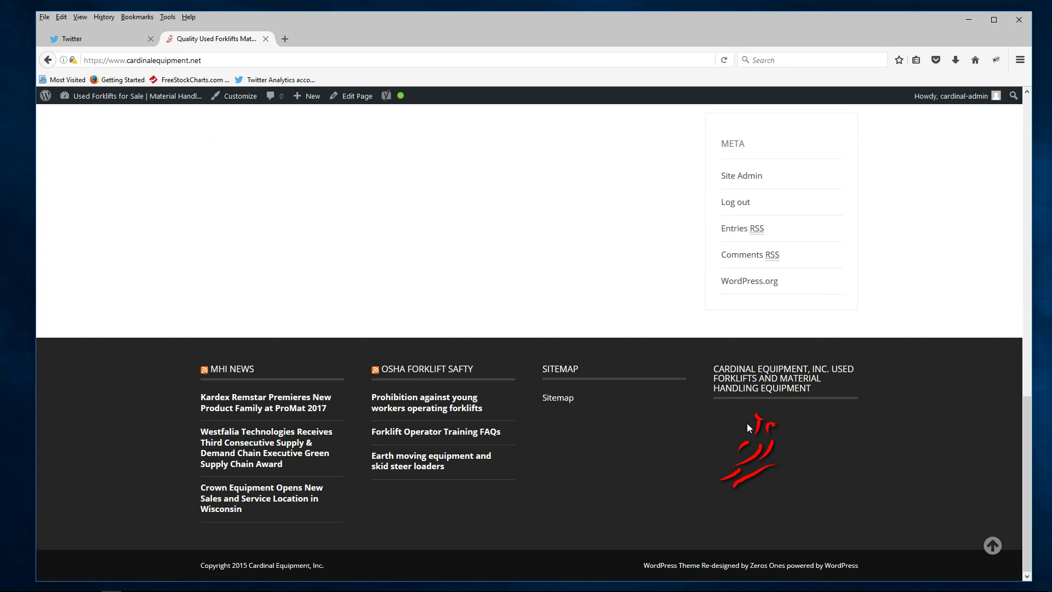
scroll(890, 369, up, 15)
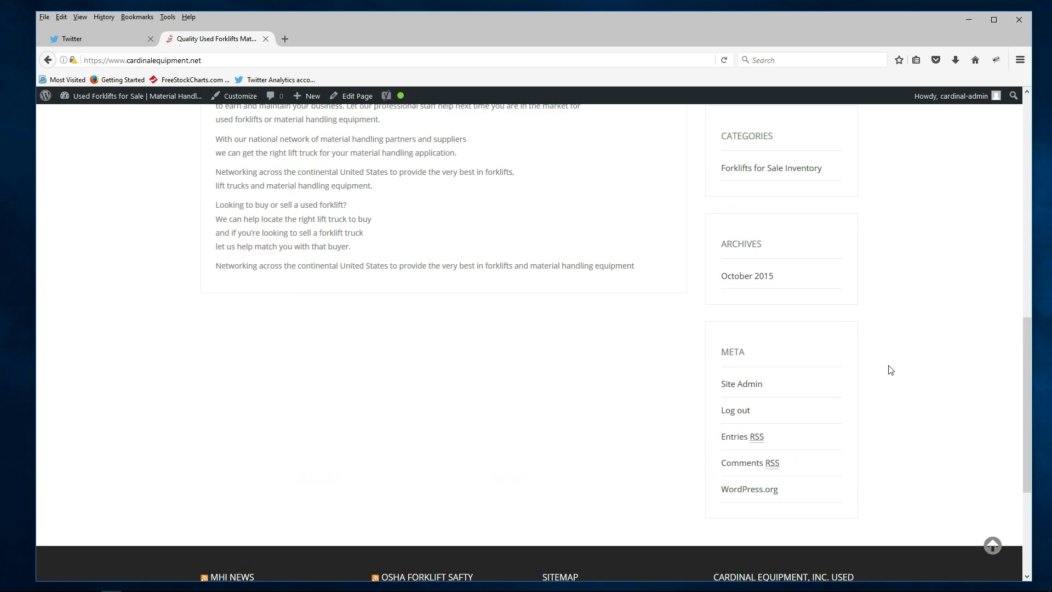
scroll(110, 164, up, 3)
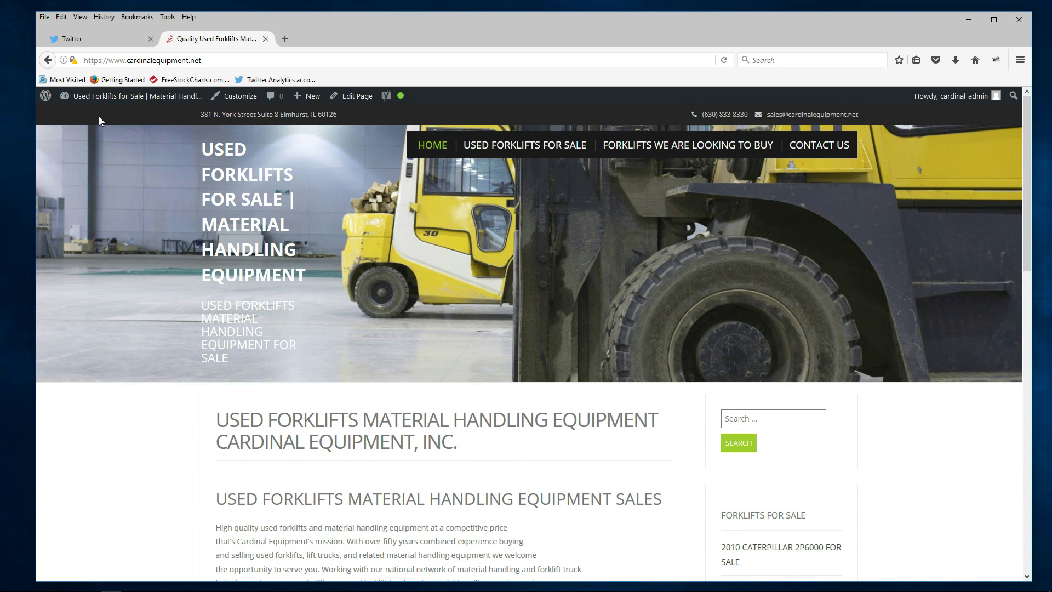
mouse_move(82, 97)
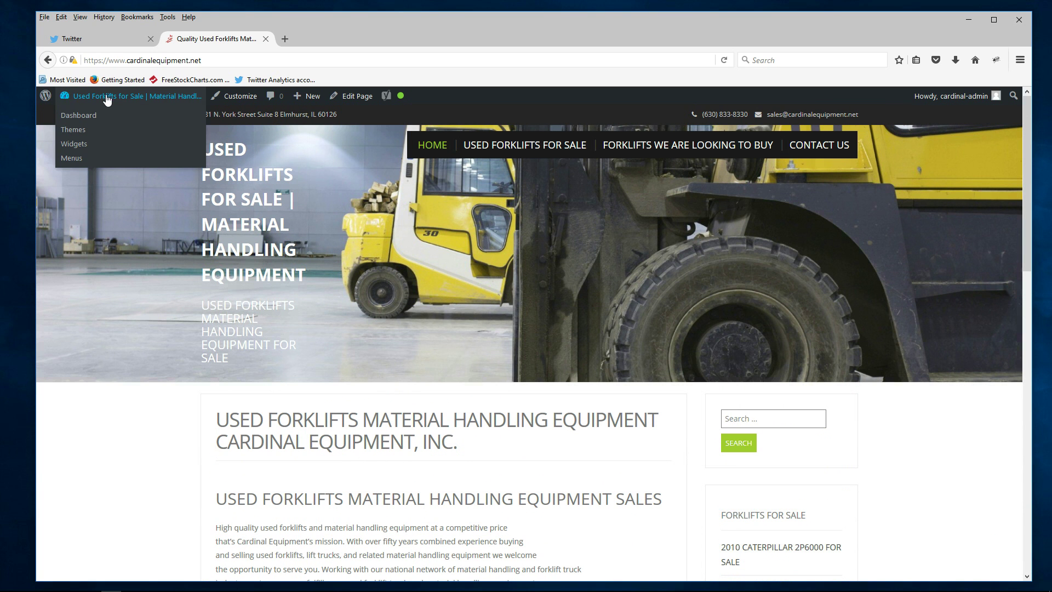
Step: Change Footer Widget 4's text widget logo src from http to https and save
click(81, 119)
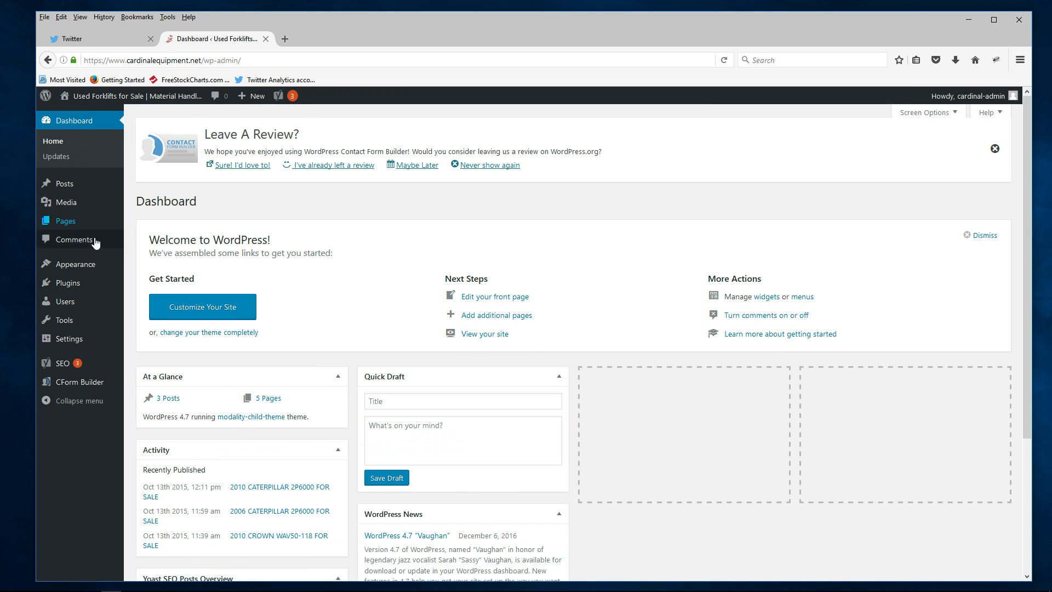
mouse_move(74, 228)
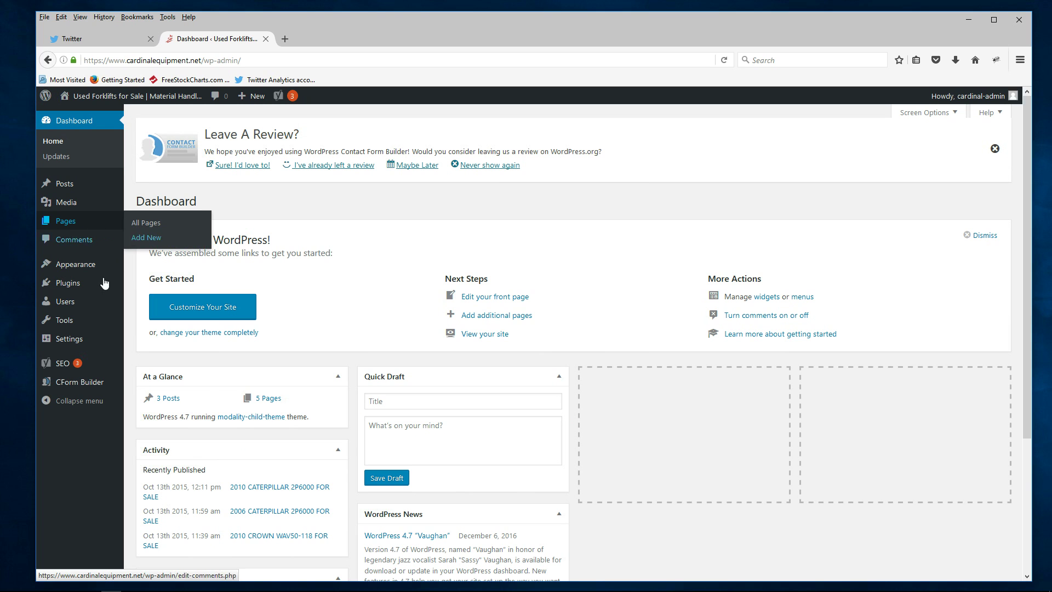
mouse_move(71, 270)
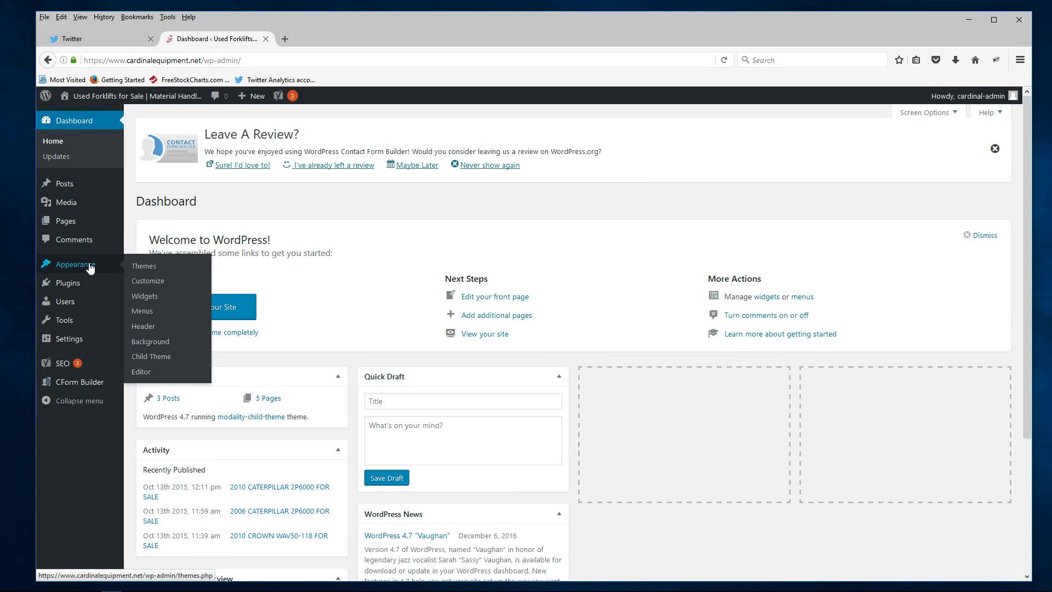
click(146, 302)
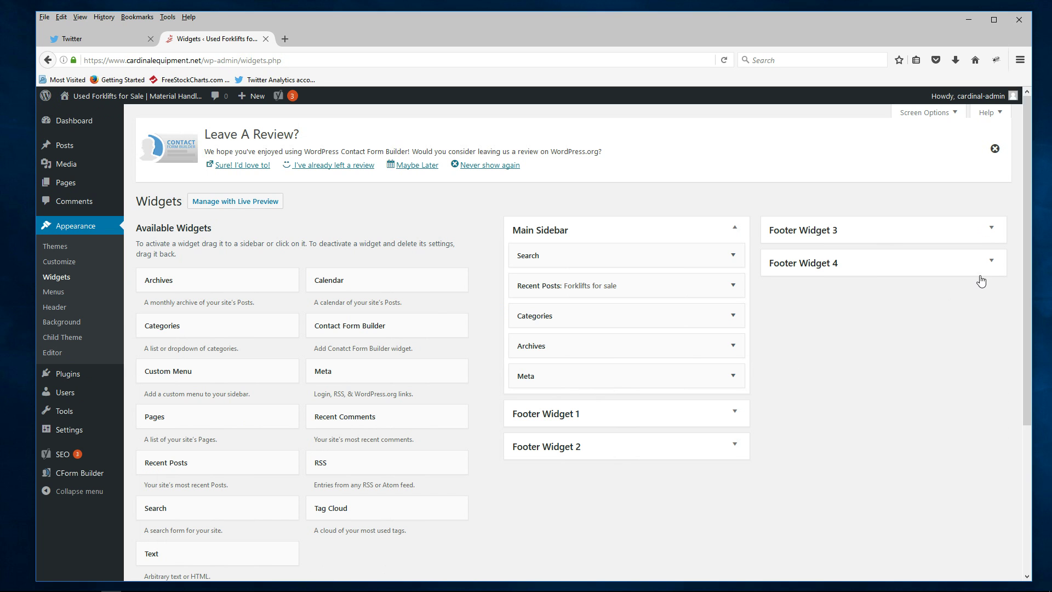
click(992, 264)
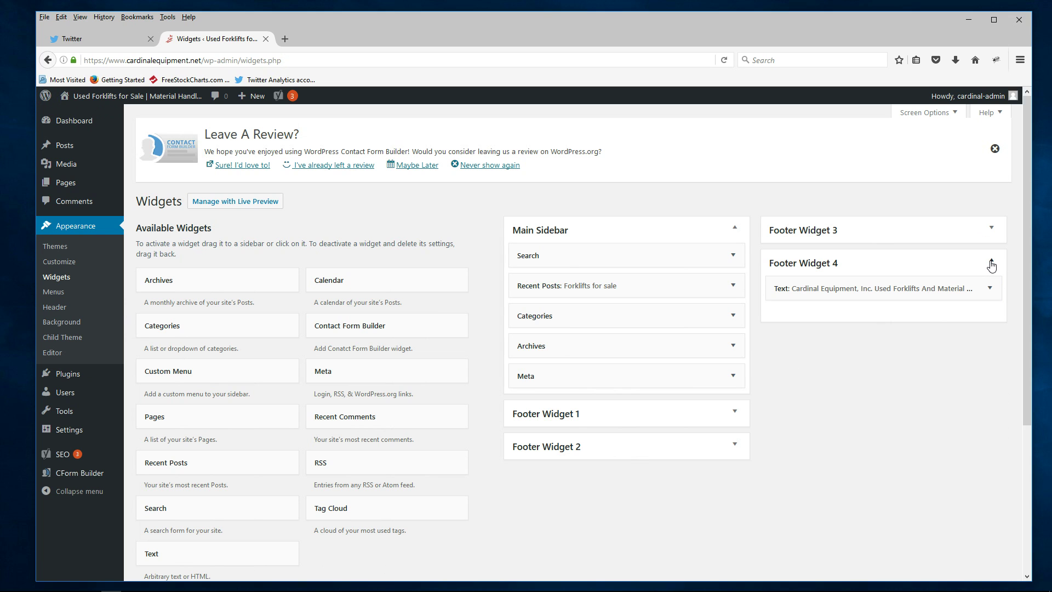
click(988, 288)
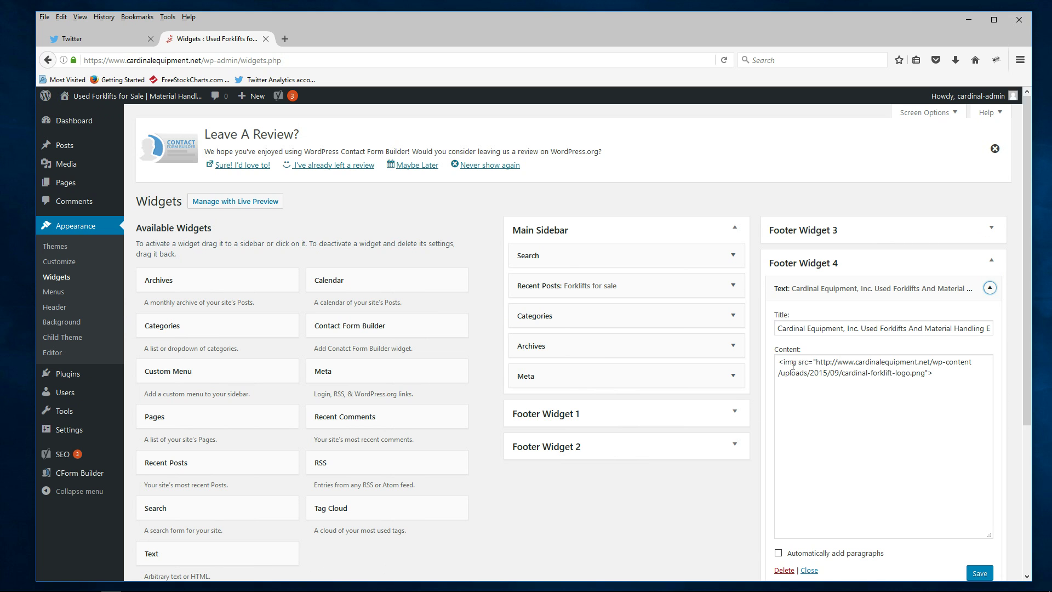
click(831, 362)
text(s)
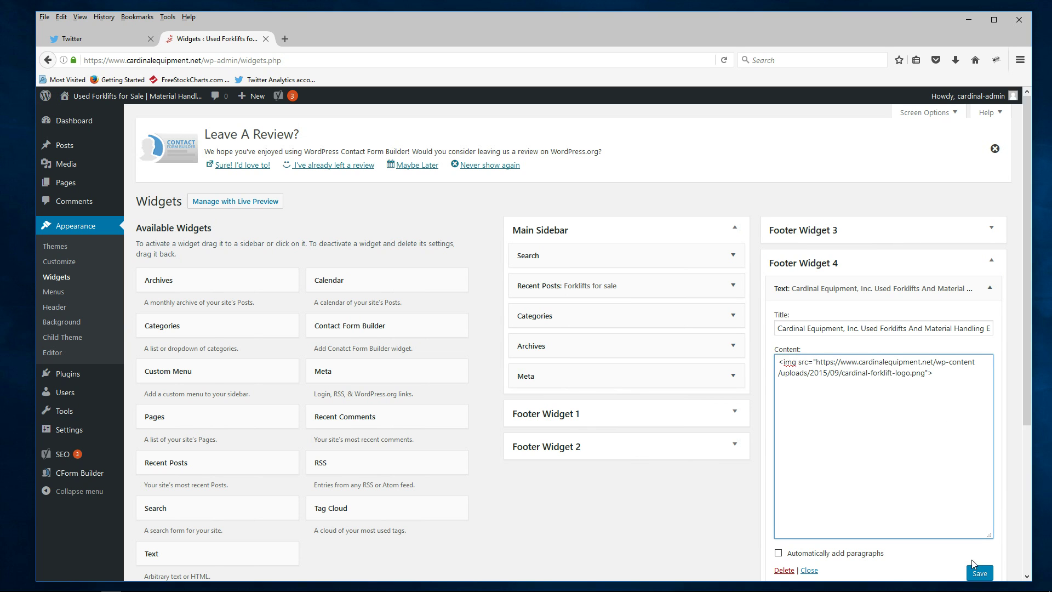
click(982, 574)
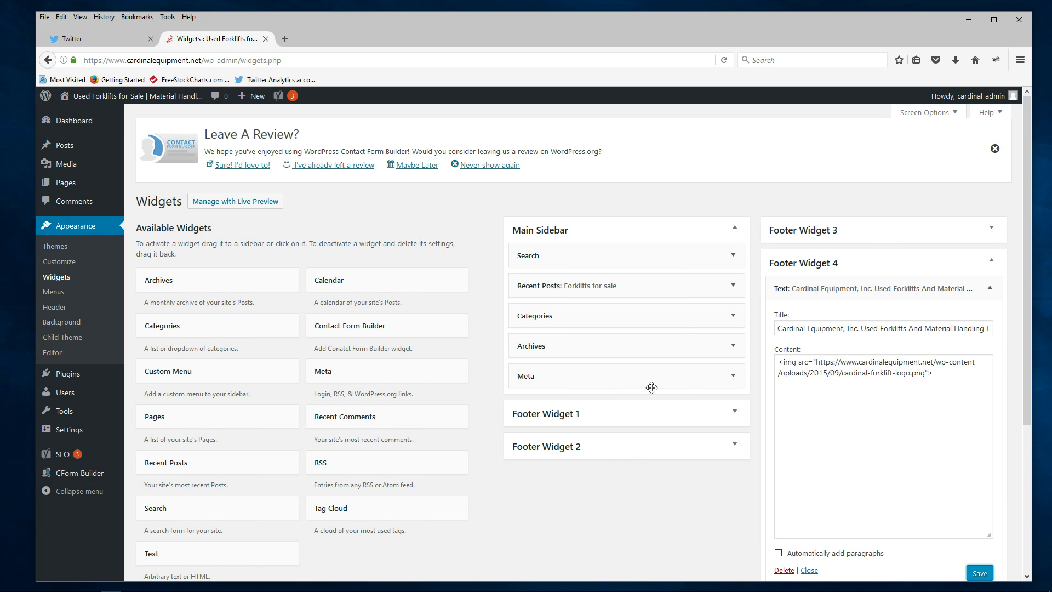
mouse_move(95, 99)
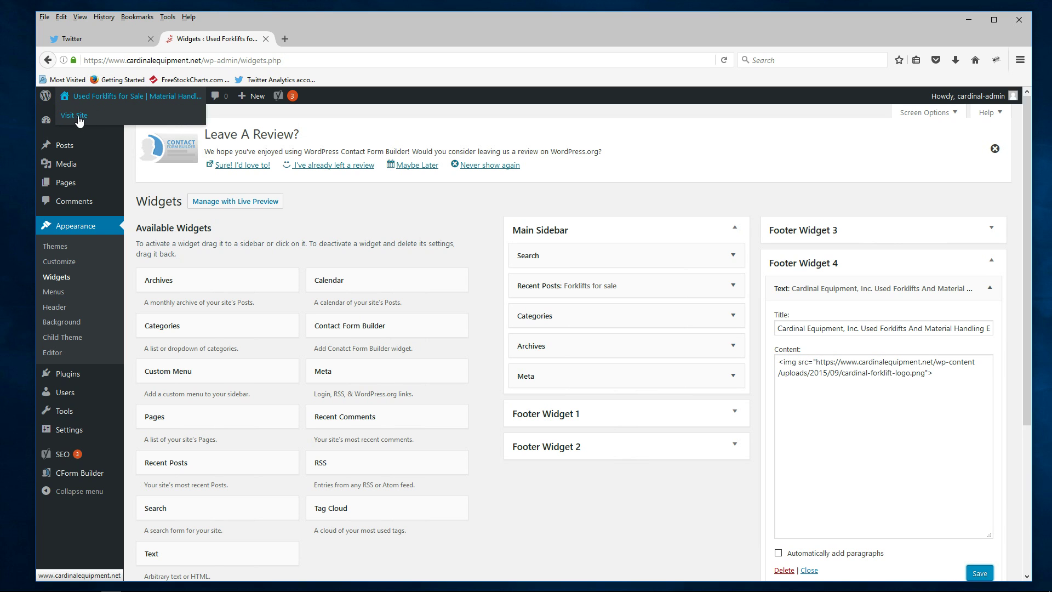
click(77, 116)
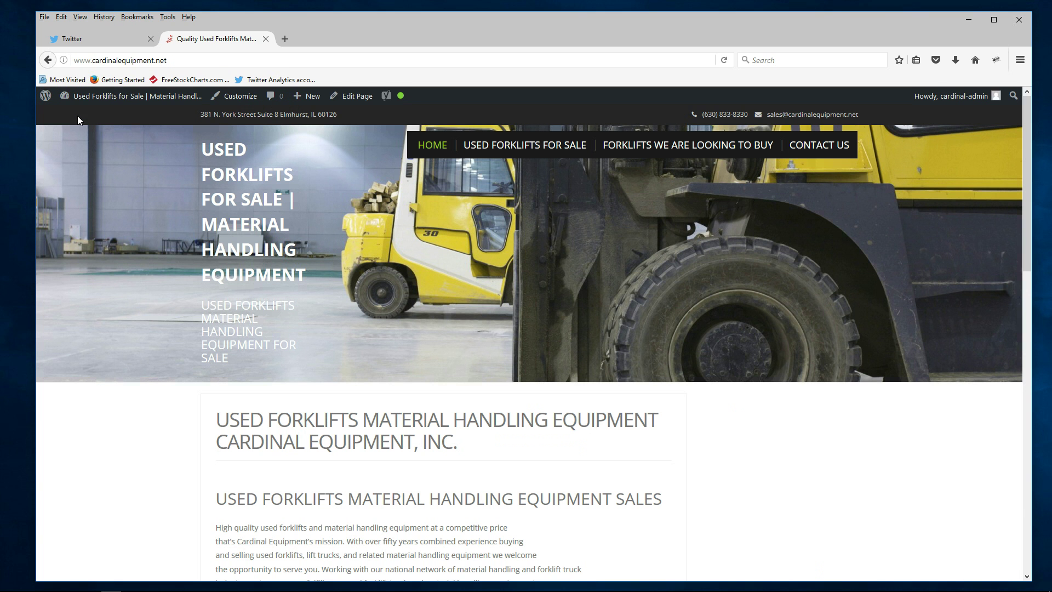
click(74, 58)
click(74, 58)
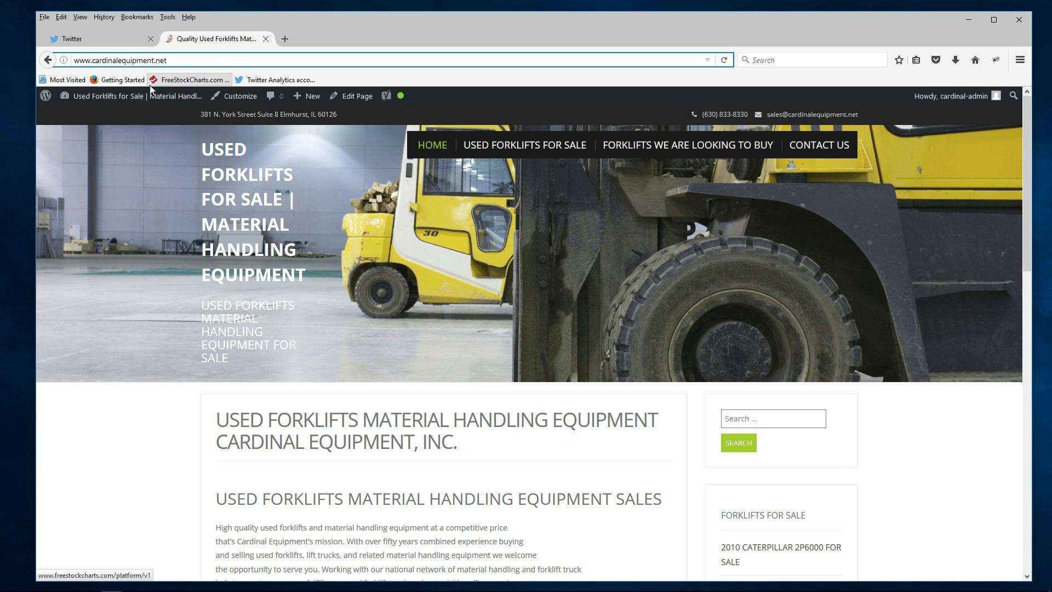
text(https)
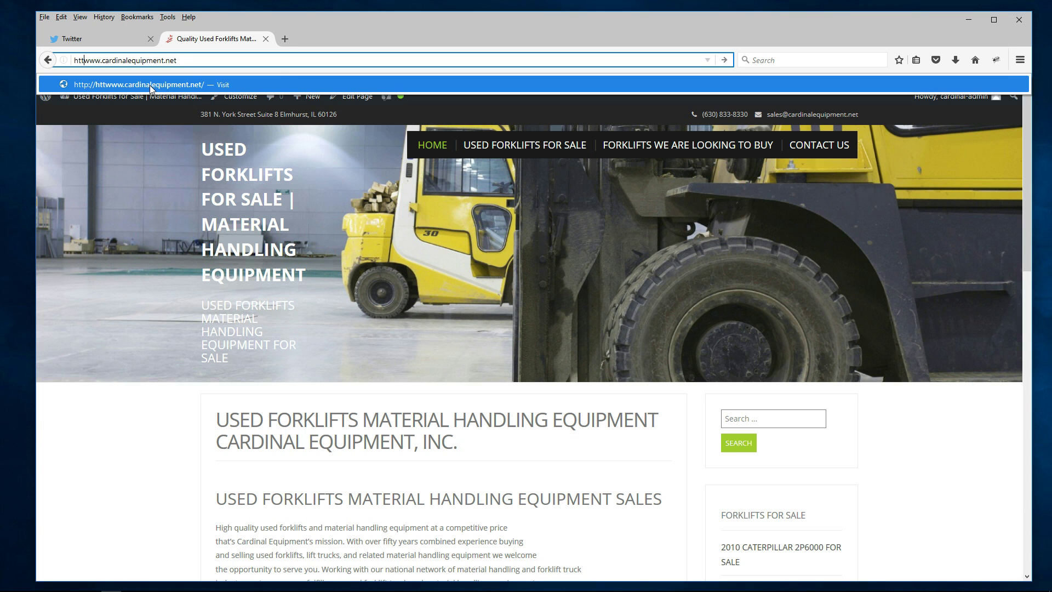
text(:)
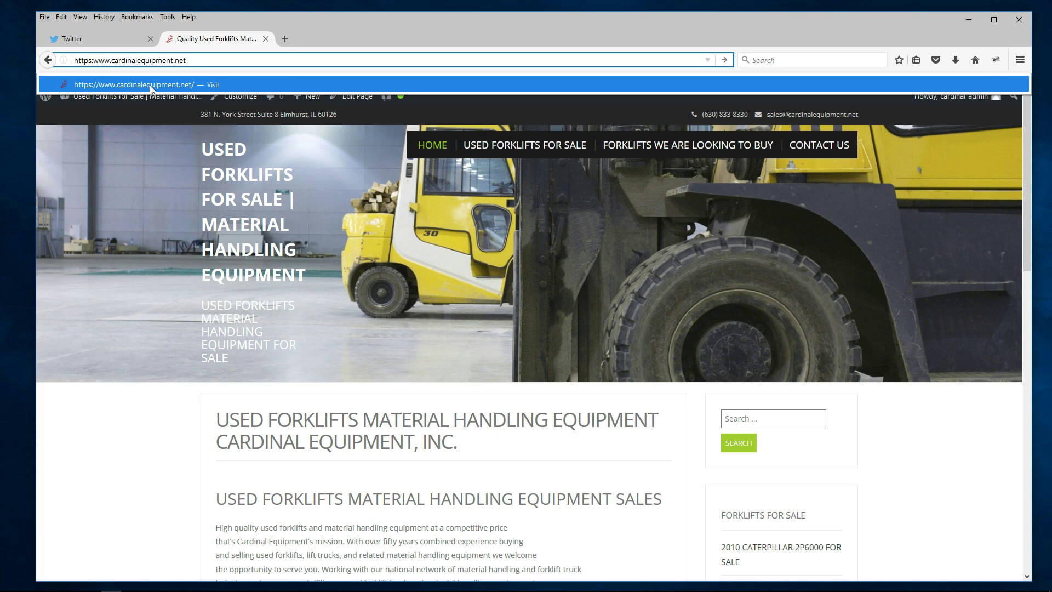
text(//)
key(Return)
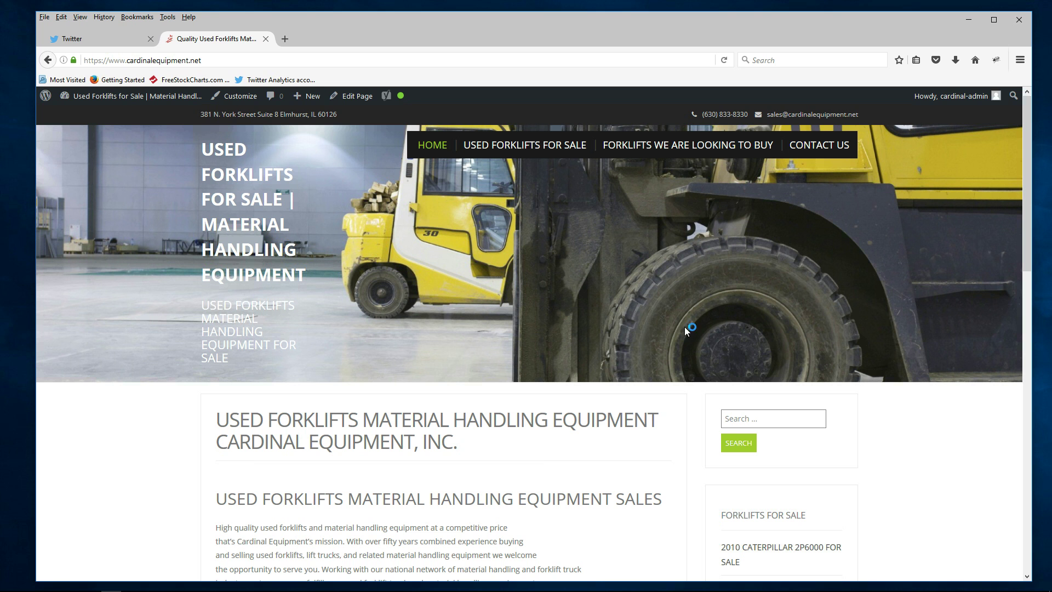
scroll(466, 328, down, 1)
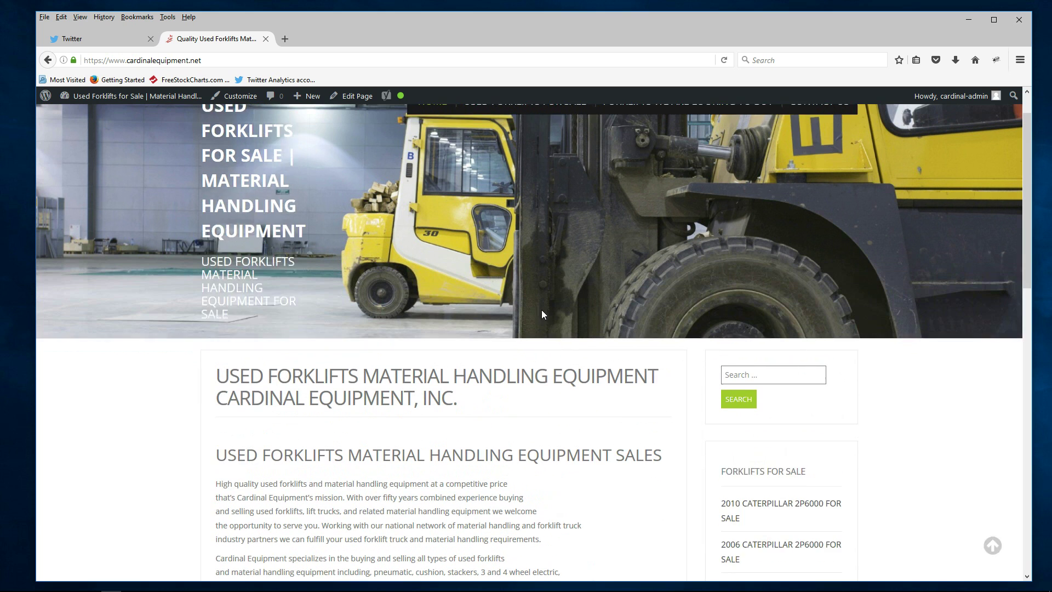
scroll(542, 314, up, 1)
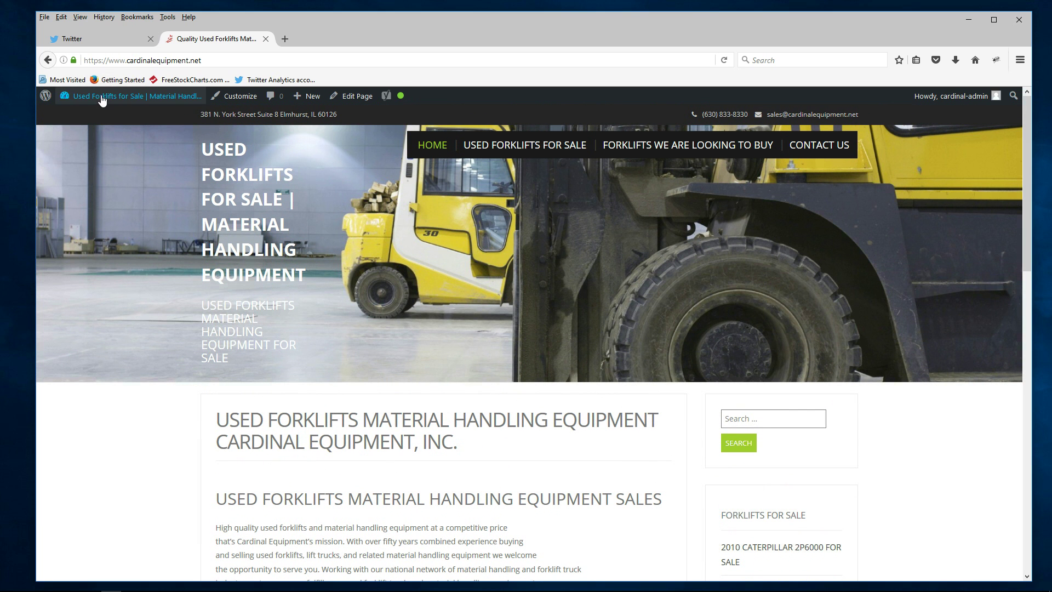
Step: Go to Pages > All Pages and look over the front page in the editor
mouse_move(91, 99)
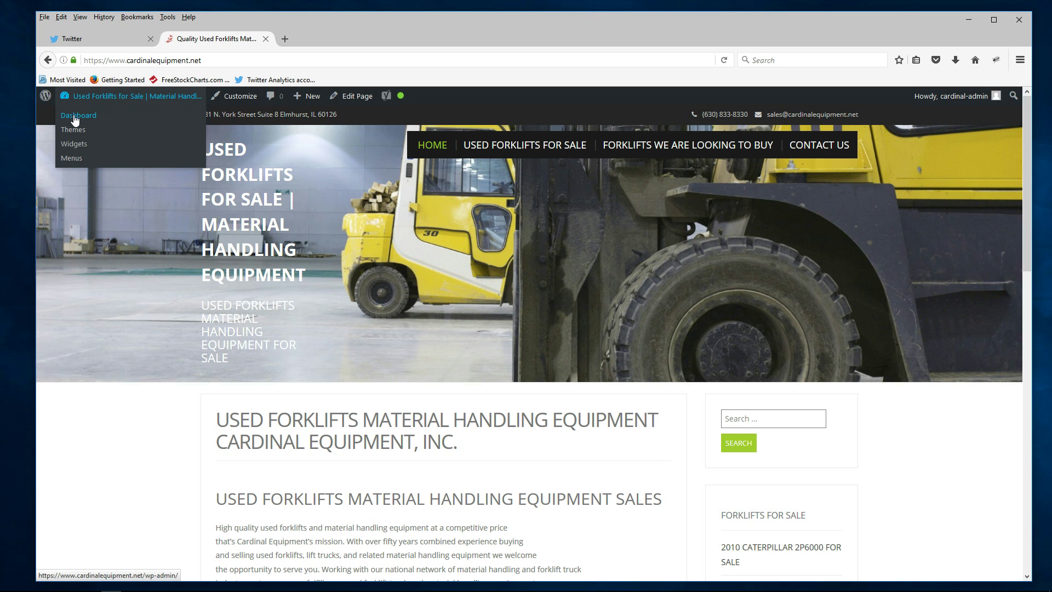
click(76, 117)
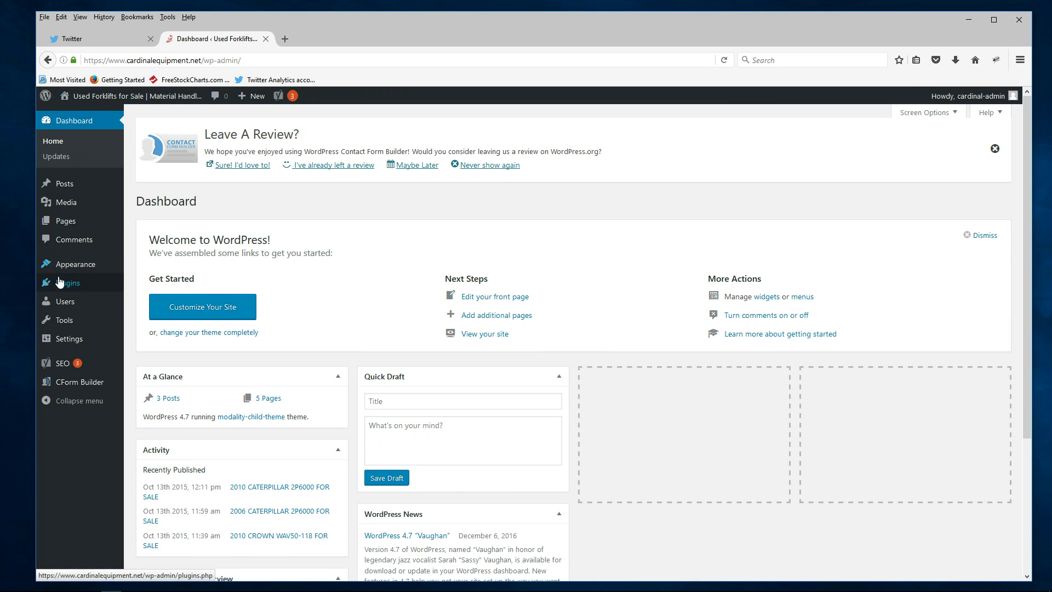
mouse_move(63, 222)
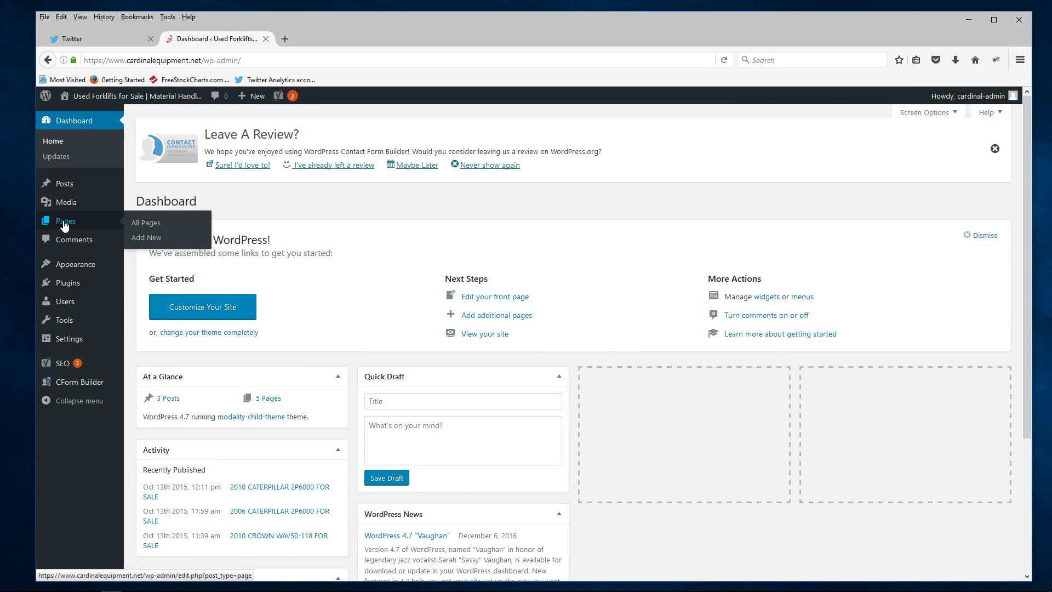
click(145, 223)
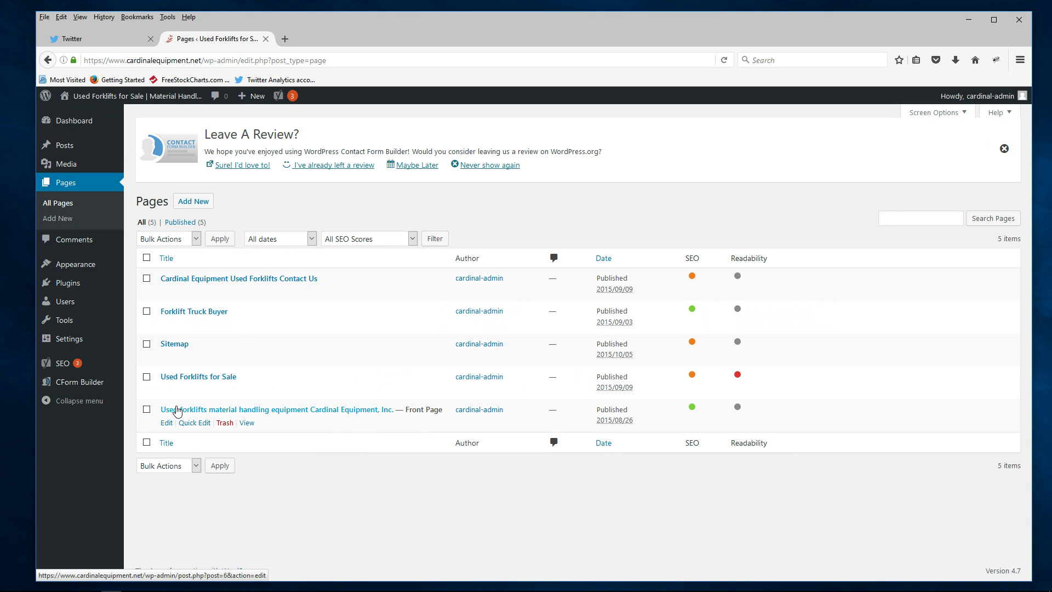
click(322, 412)
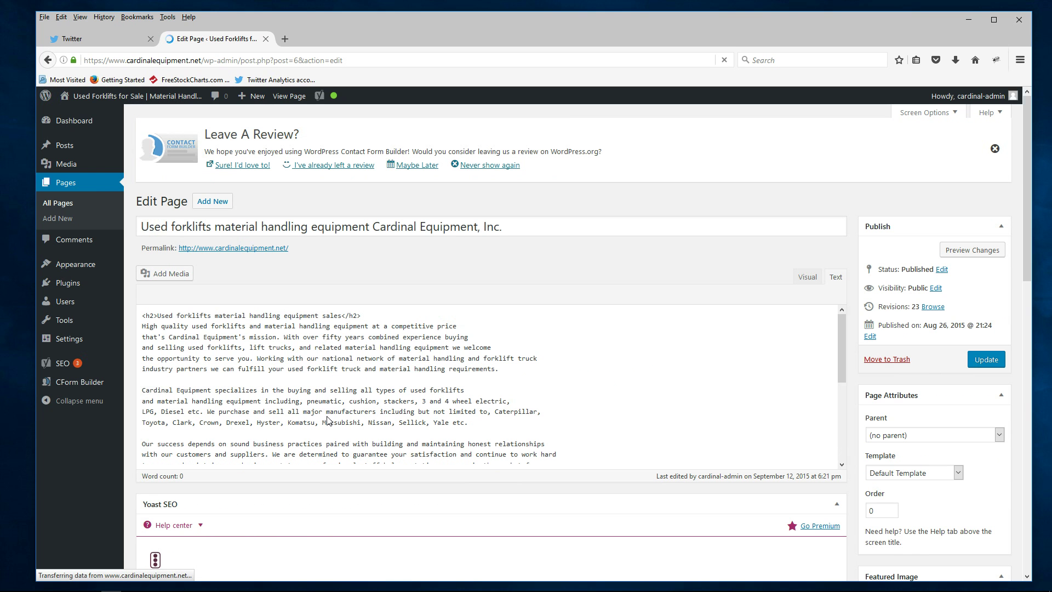
scroll(607, 368, down, 5)
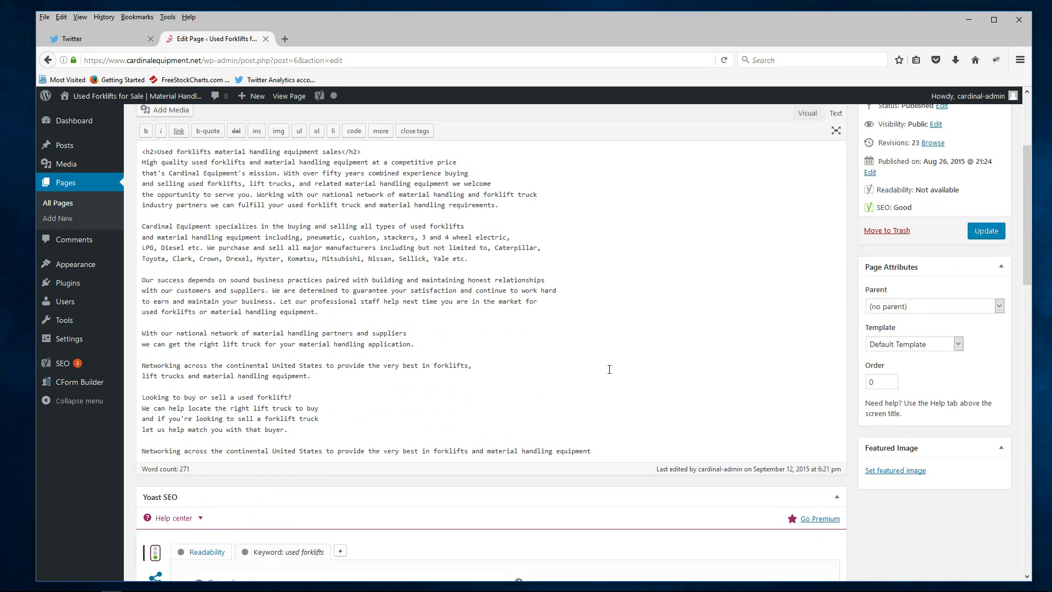
scroll(609, 368, up, 5)
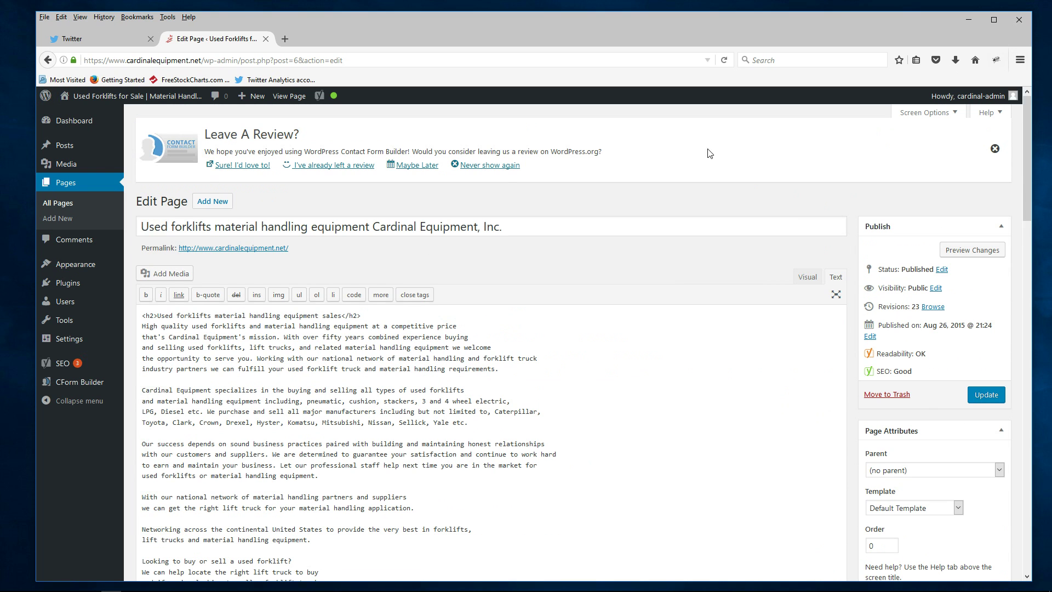
Step: Return to All Pages and open Used Forklifts for Sale in the editor
click(59, 206)
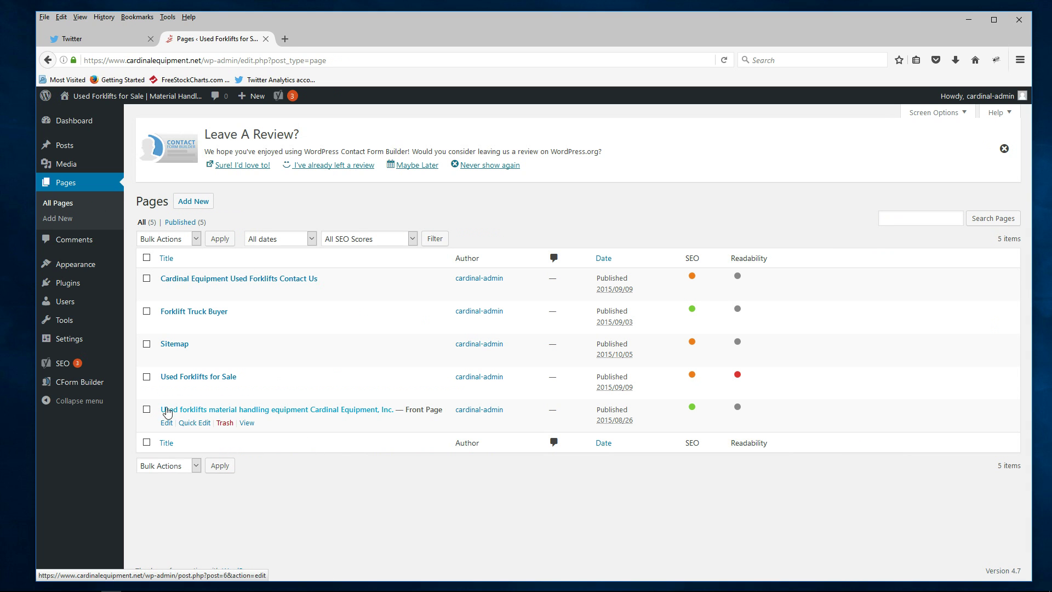
mouse_move(232, 401)
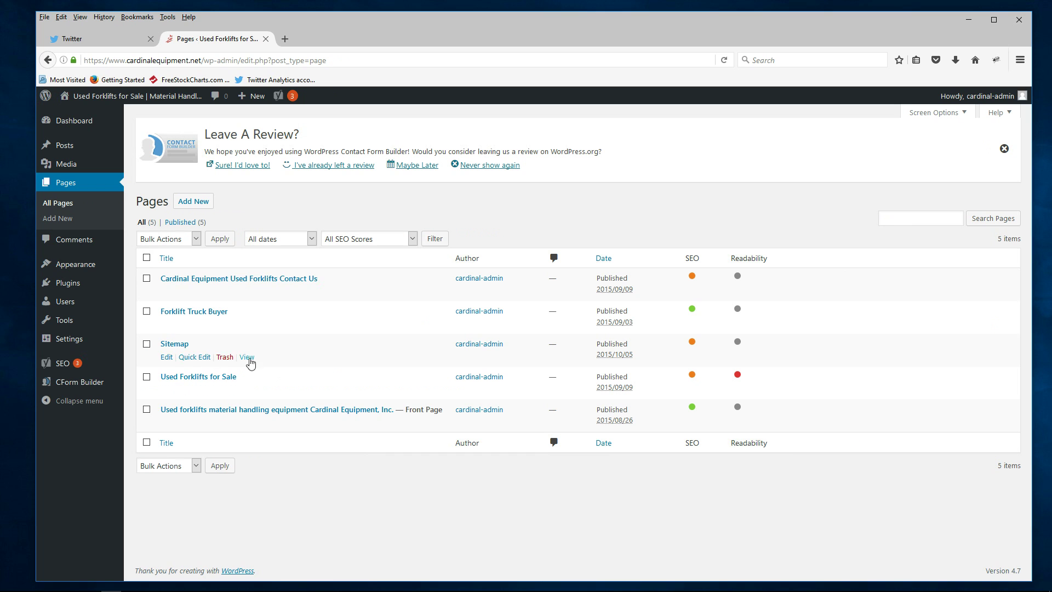
click(215, 378)
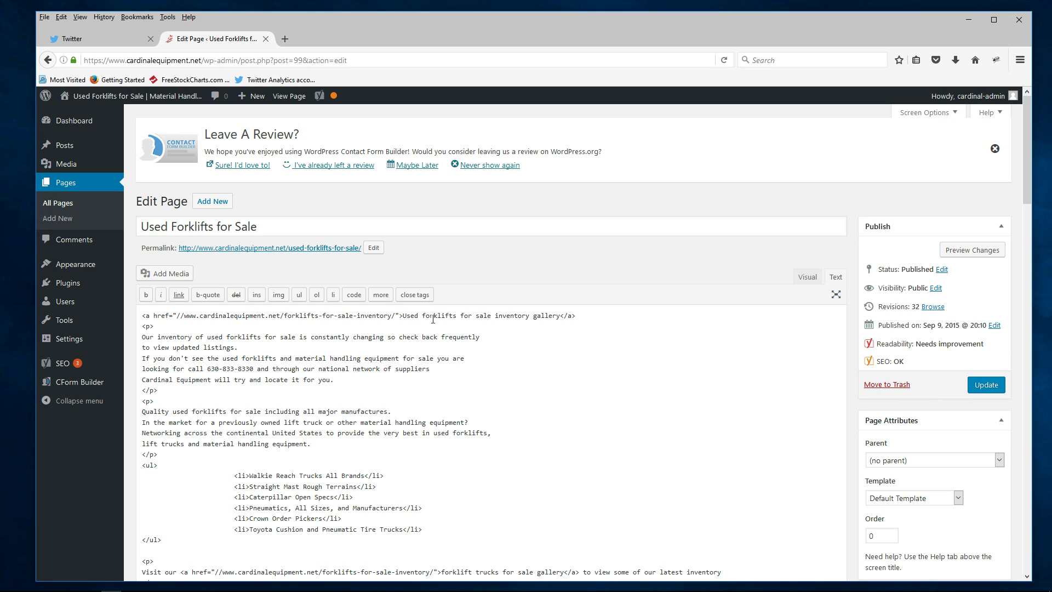
scroll(511, 338, down, 7)
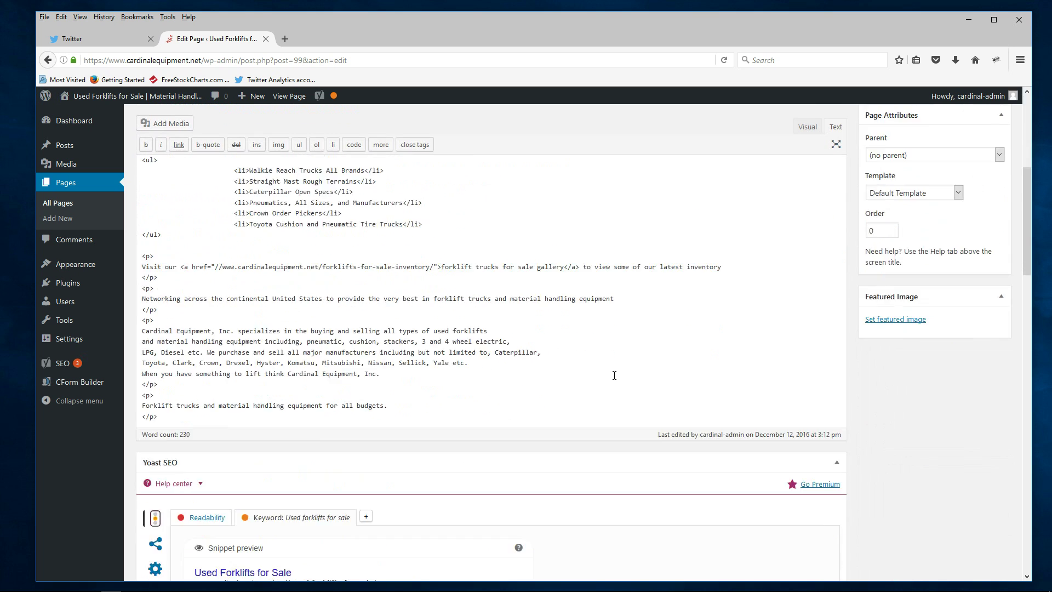
scroll(616, 379, up, 3)
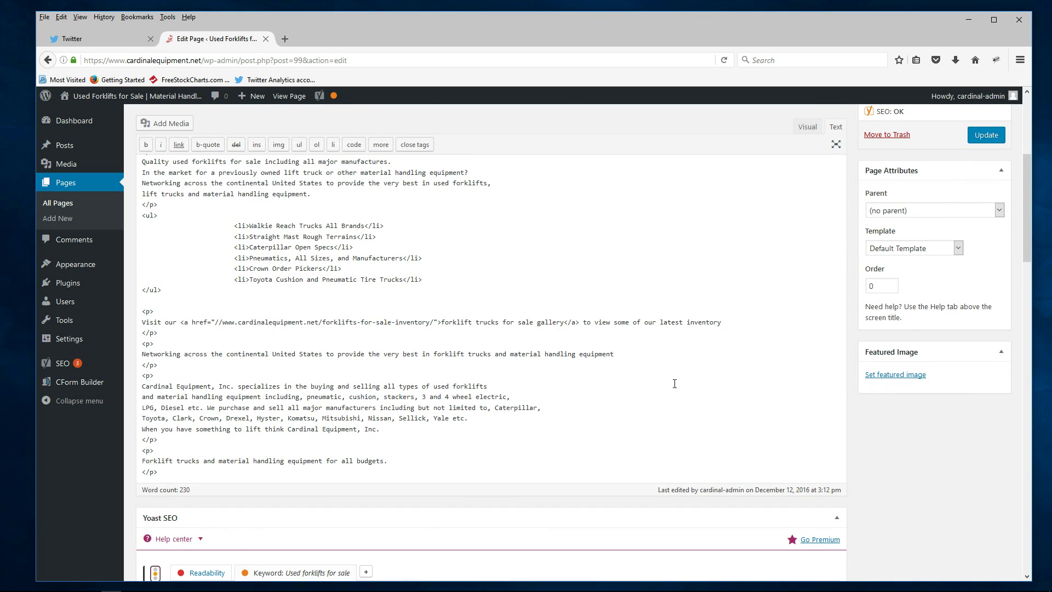
scroll(674, 384, up, 6)
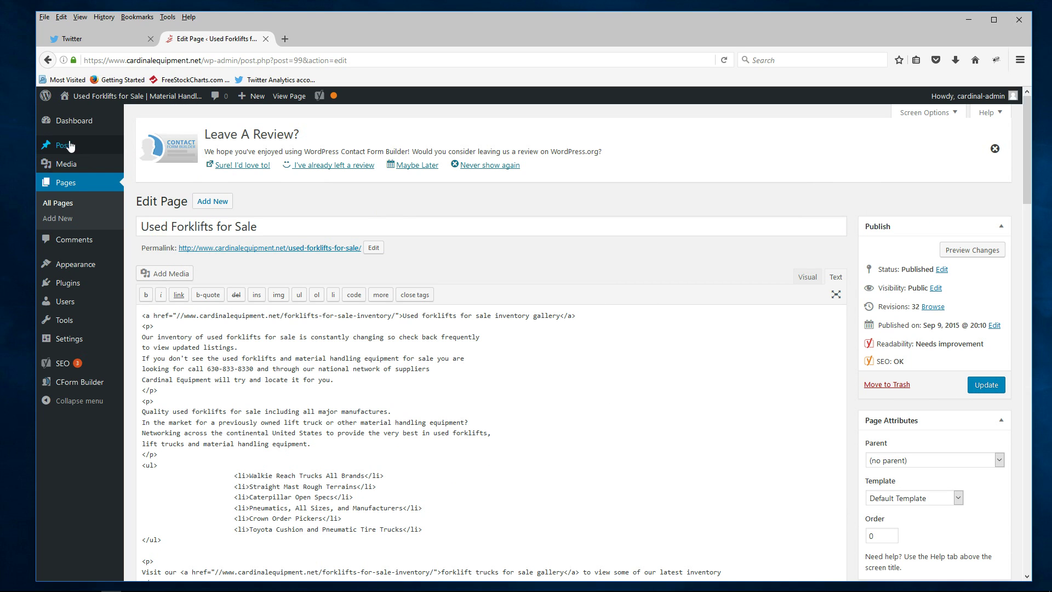
Step: Visit the public site and open its Contact Us page
mouse_move(63, 127)
mouse_move(95, 103)
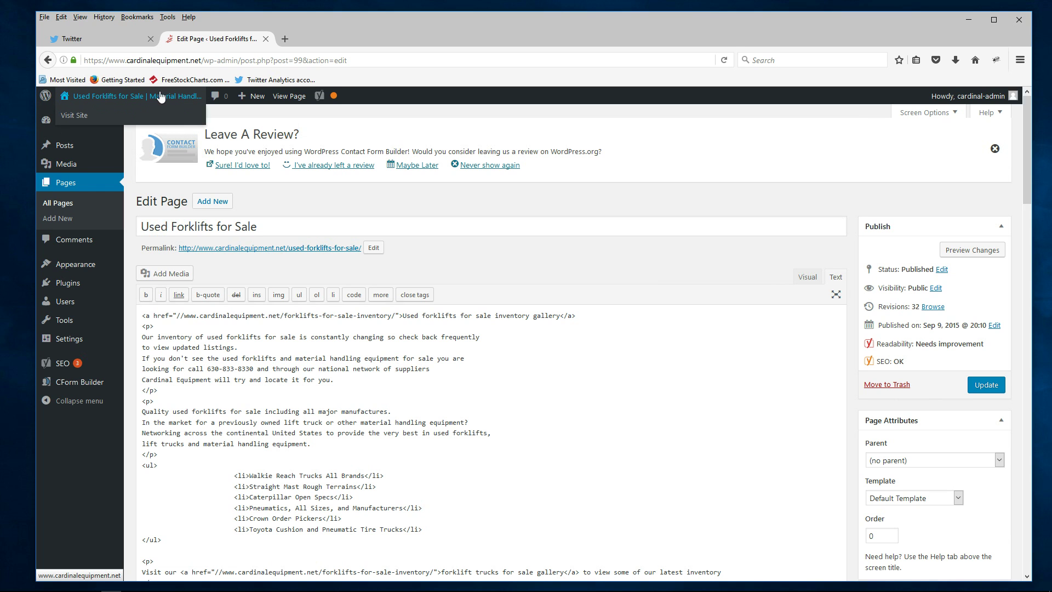
click(102, 97)
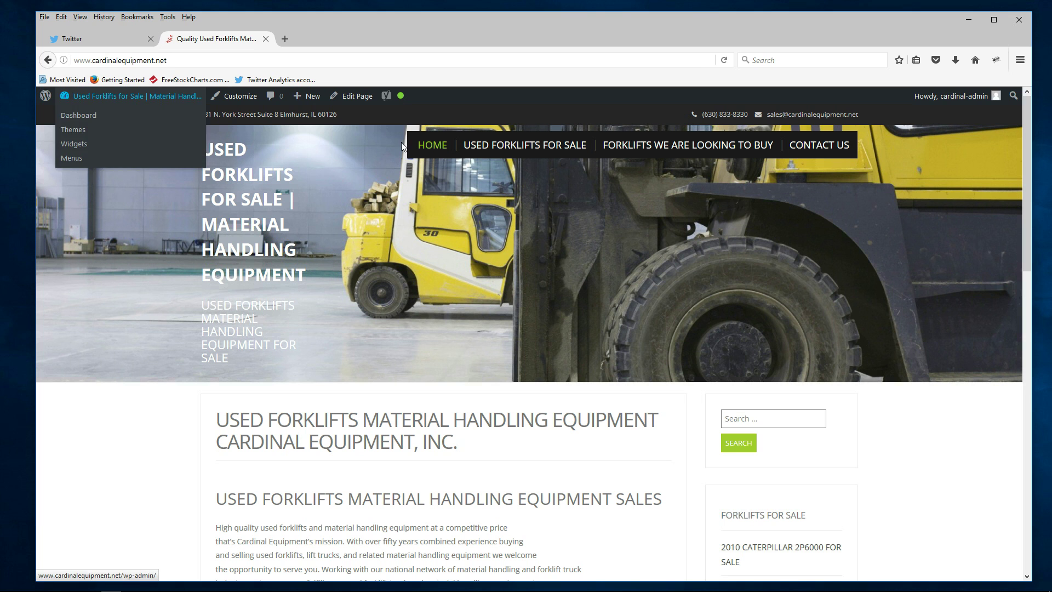
click(818, 149)
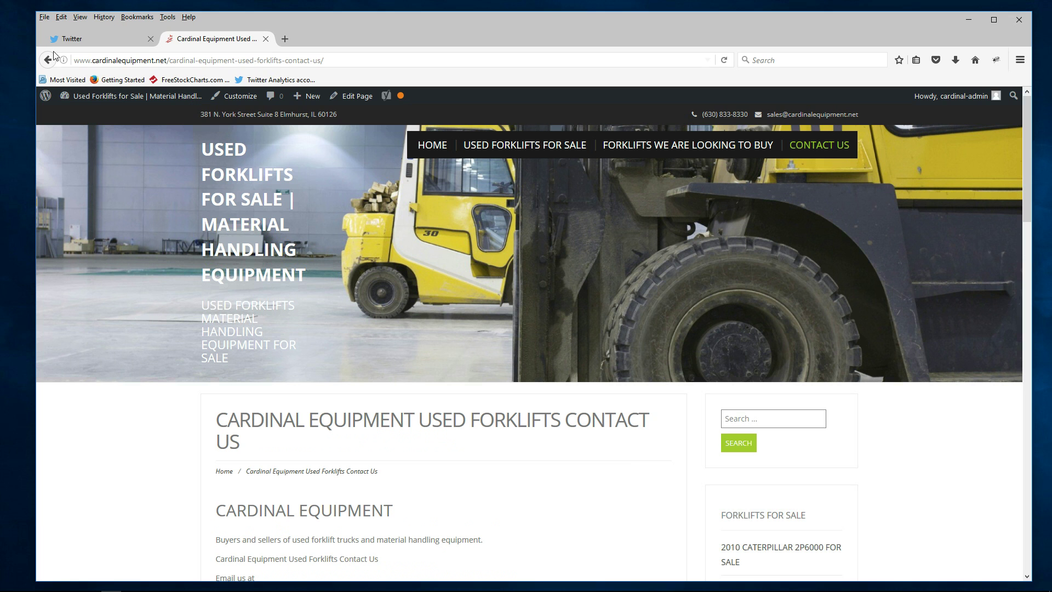
click(75, 61)
click(75, 60)
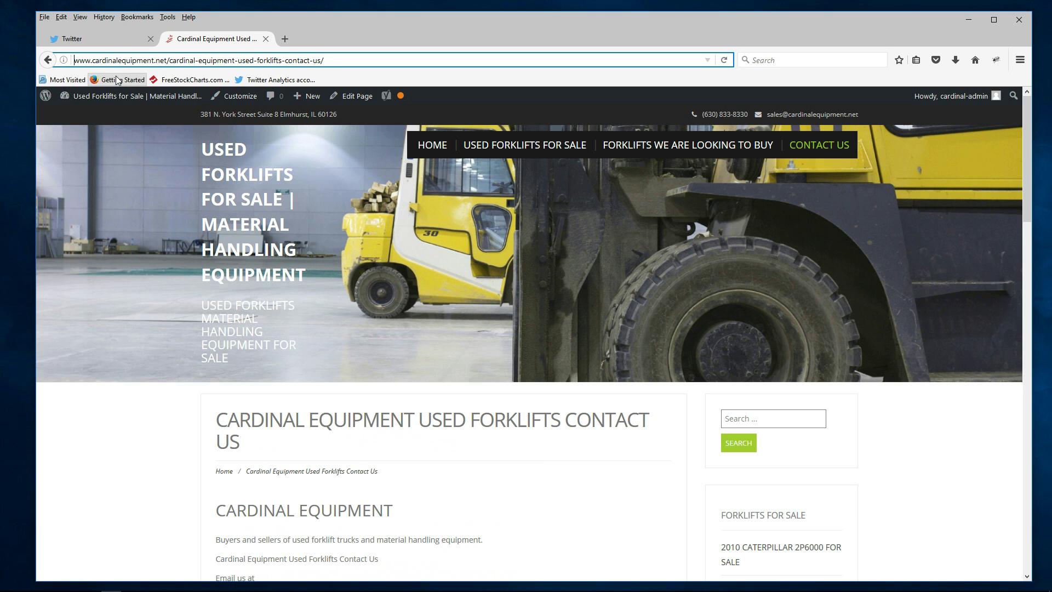
text(https)
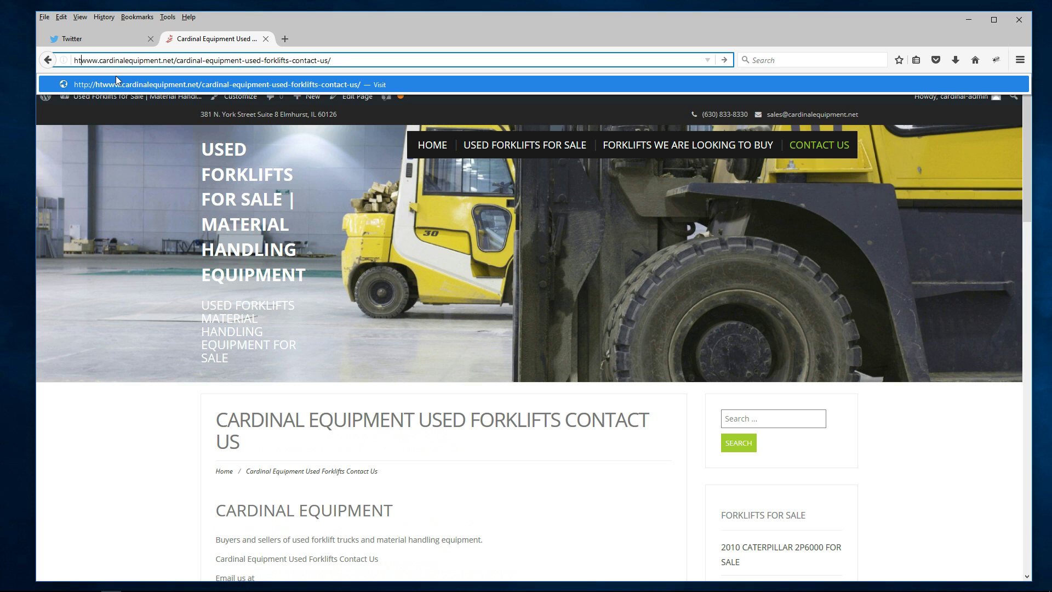
text(://)
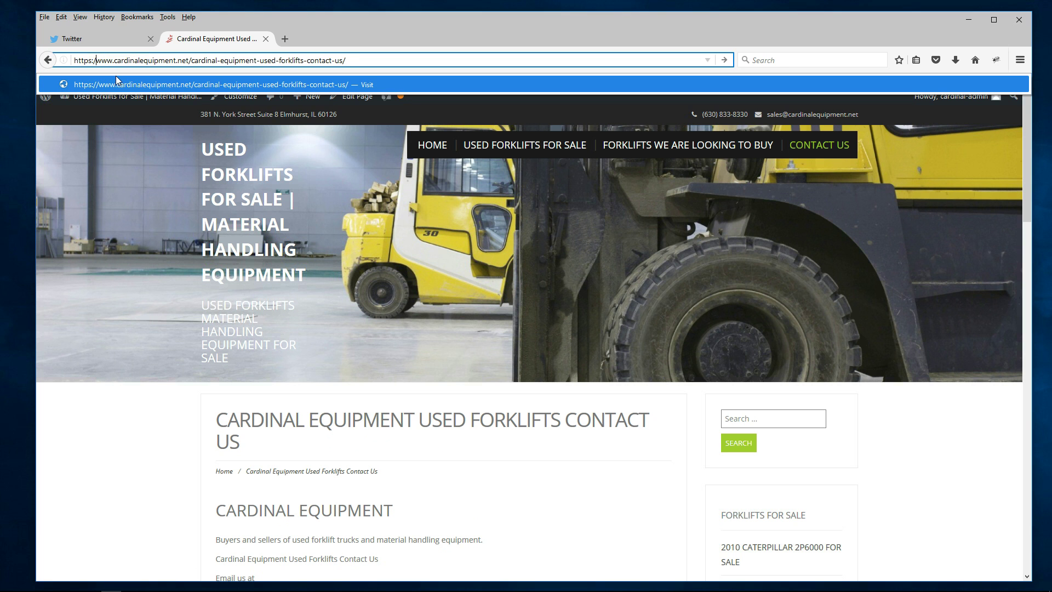
key(Return)
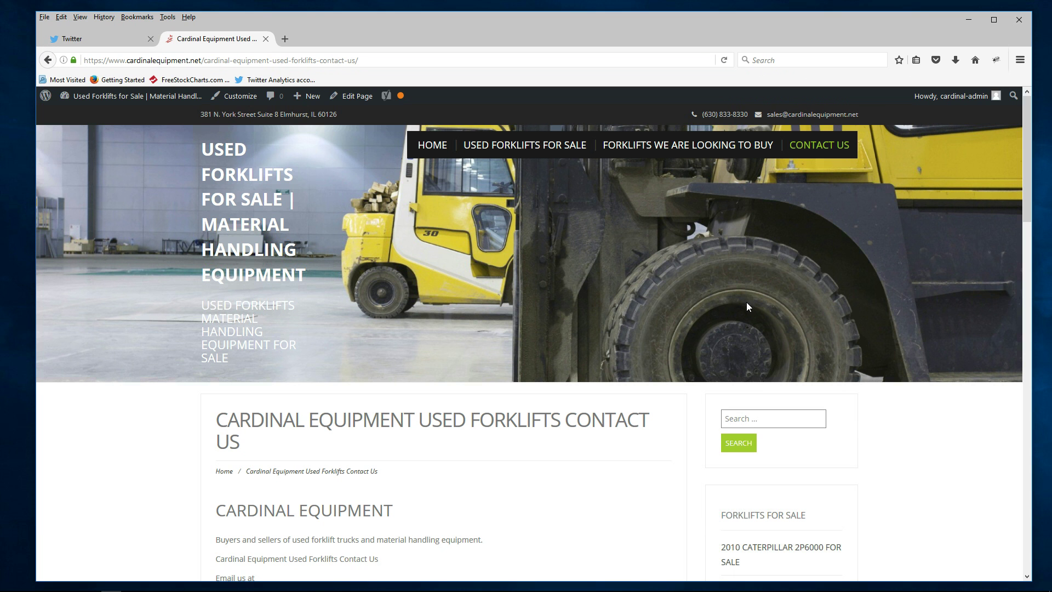
scroll(746, 304, down, 8)
scroll(750, 324, down, 4)
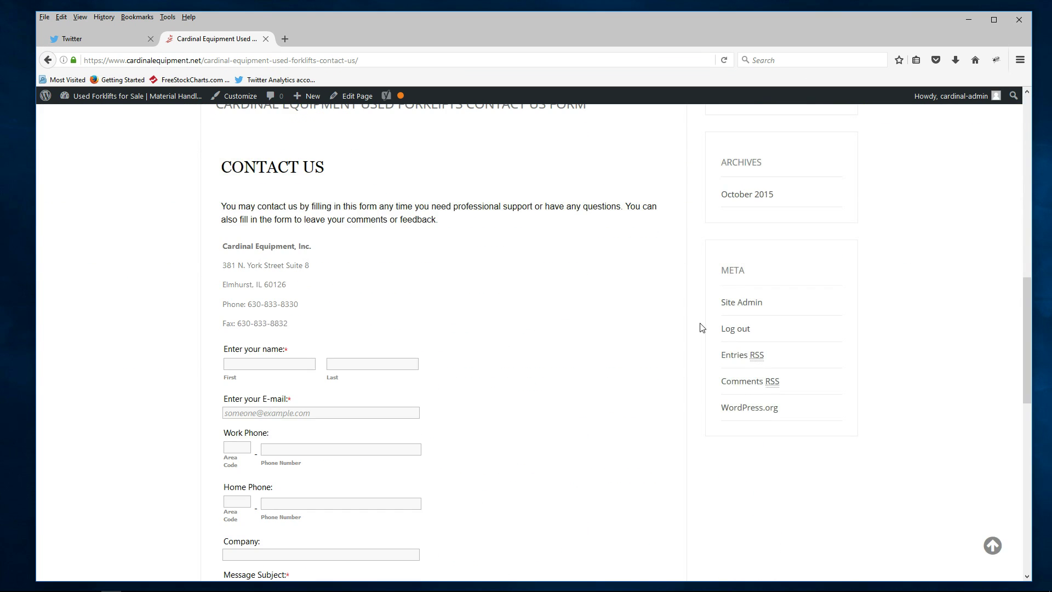
scroll(698, 329, up, 12)
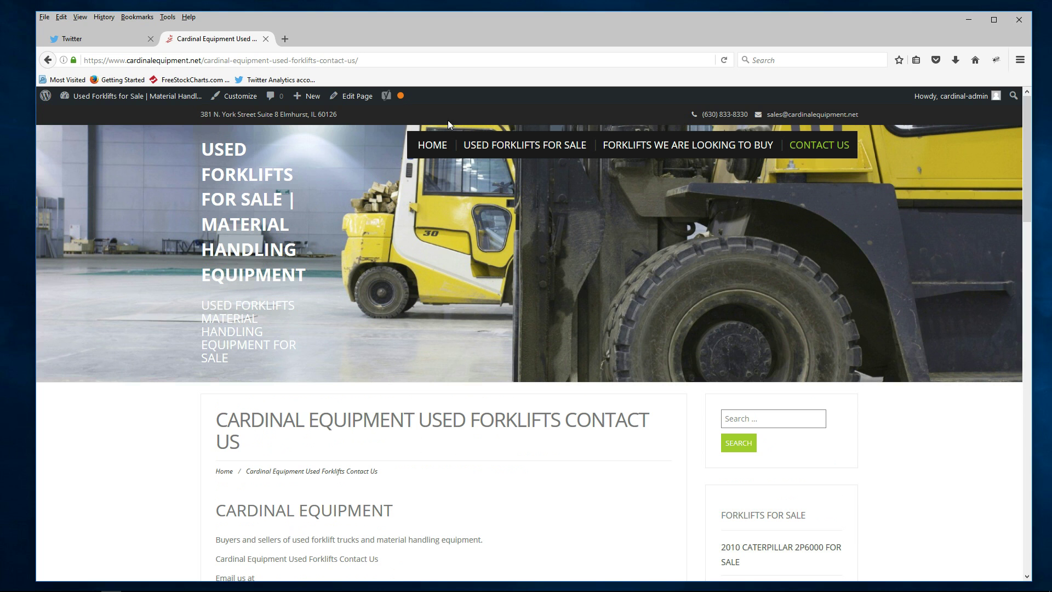
Step: Return to the admin dashboard and open Settings > General
mouse_move(98, 99)
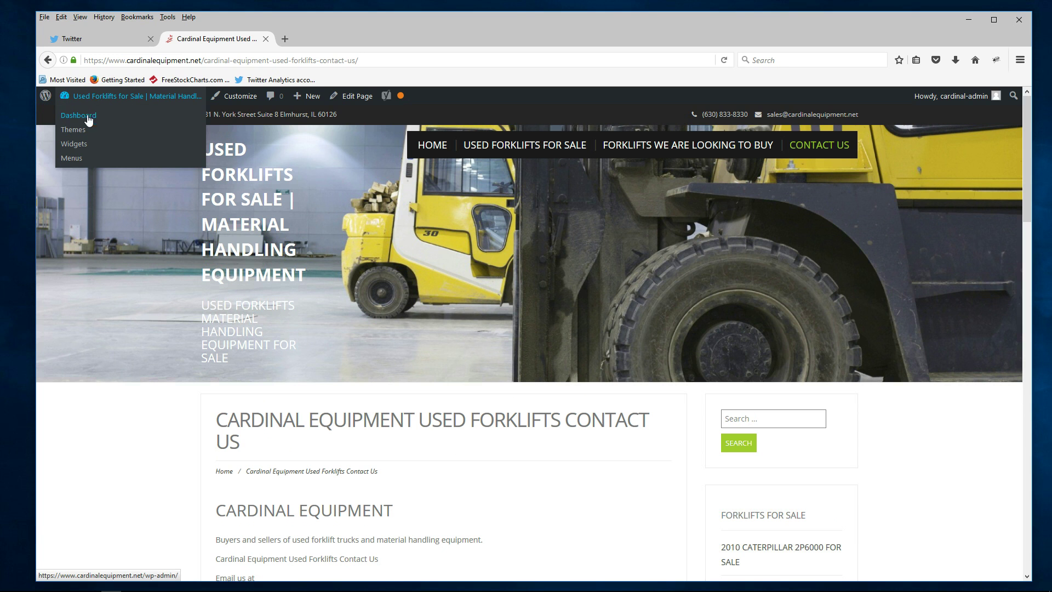
click(81, 116)
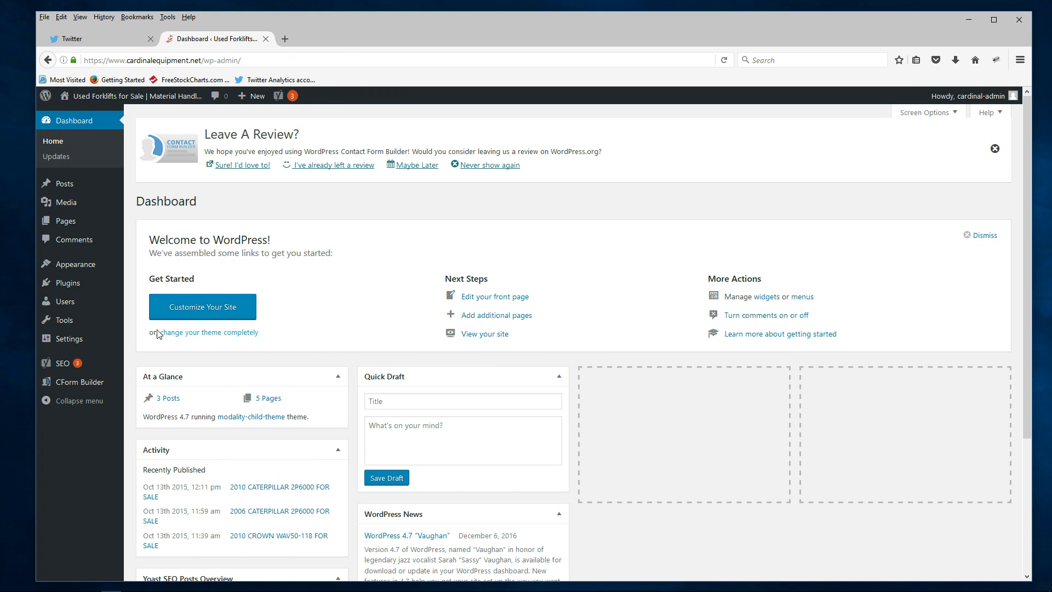
click(63, 342)
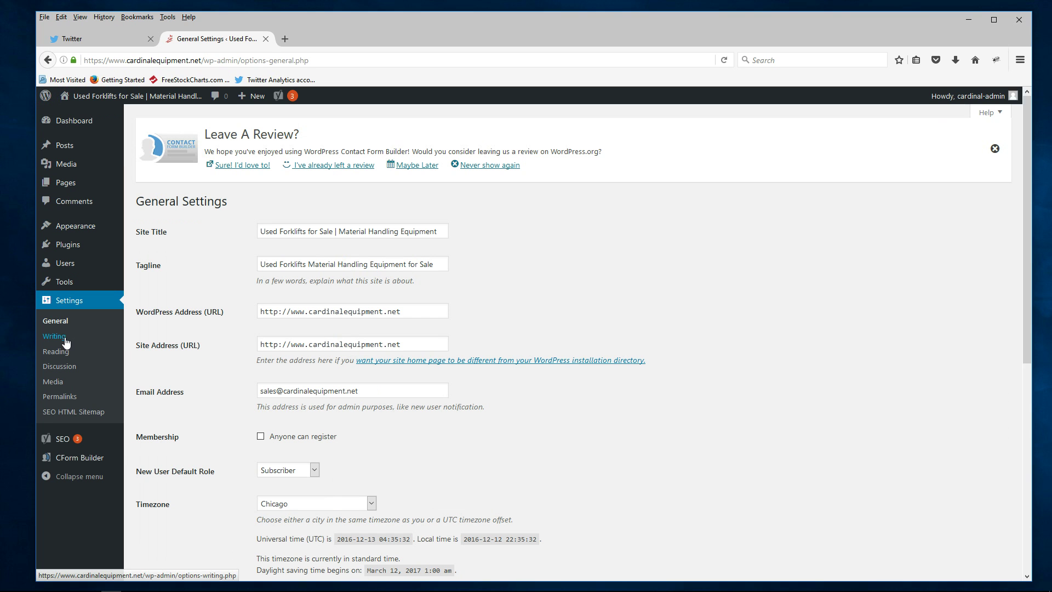
scroll(610, 279, down, 2)
scroll(612, 283, up, 1)
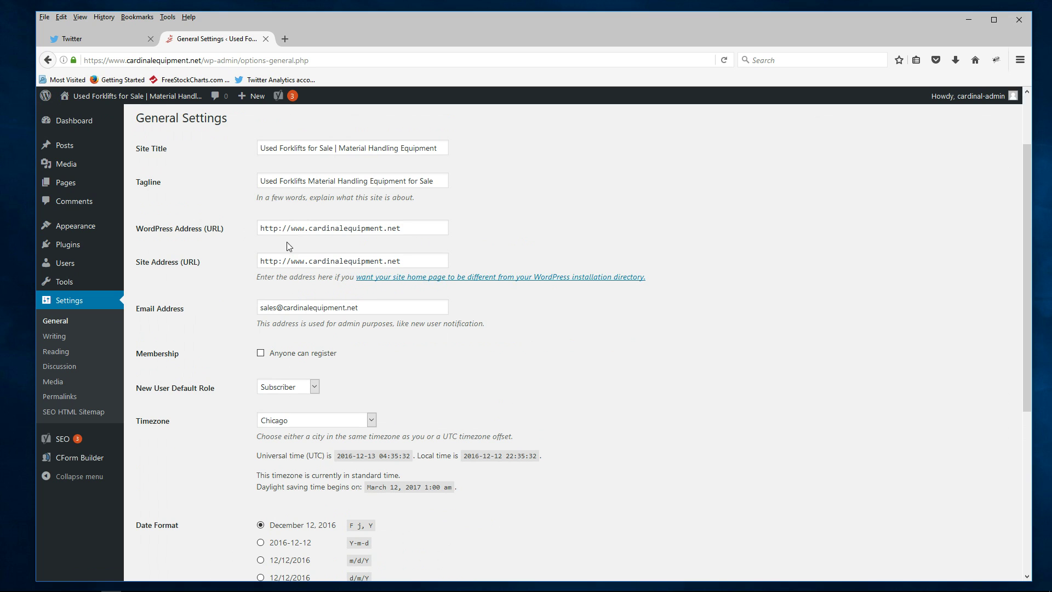
Step: Change both WordPress Address and Site Address from http to https, then save
click(278, 229)
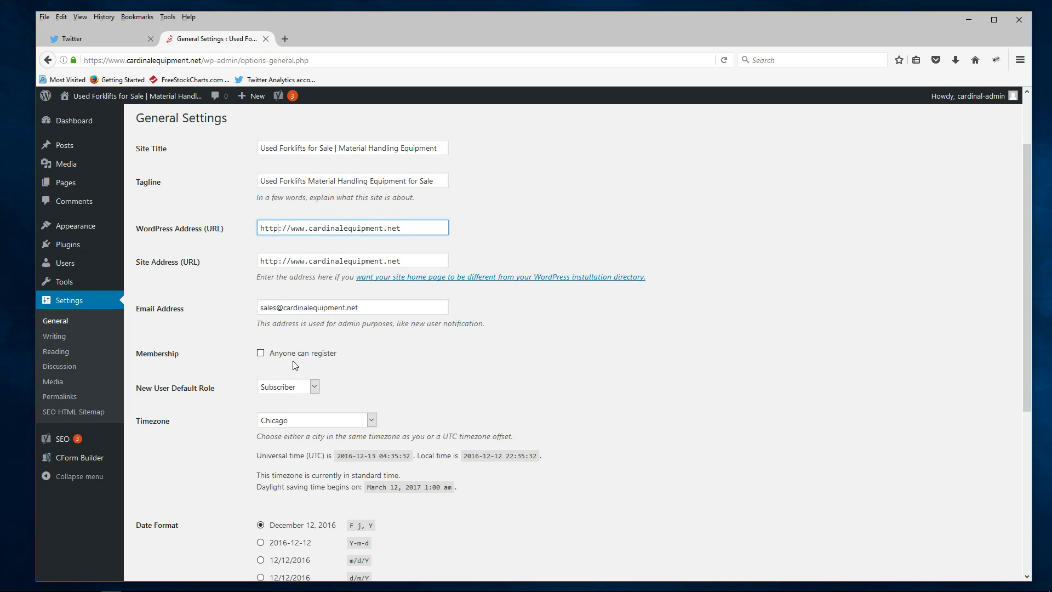
text(s)
click(279, 261)
text(s)
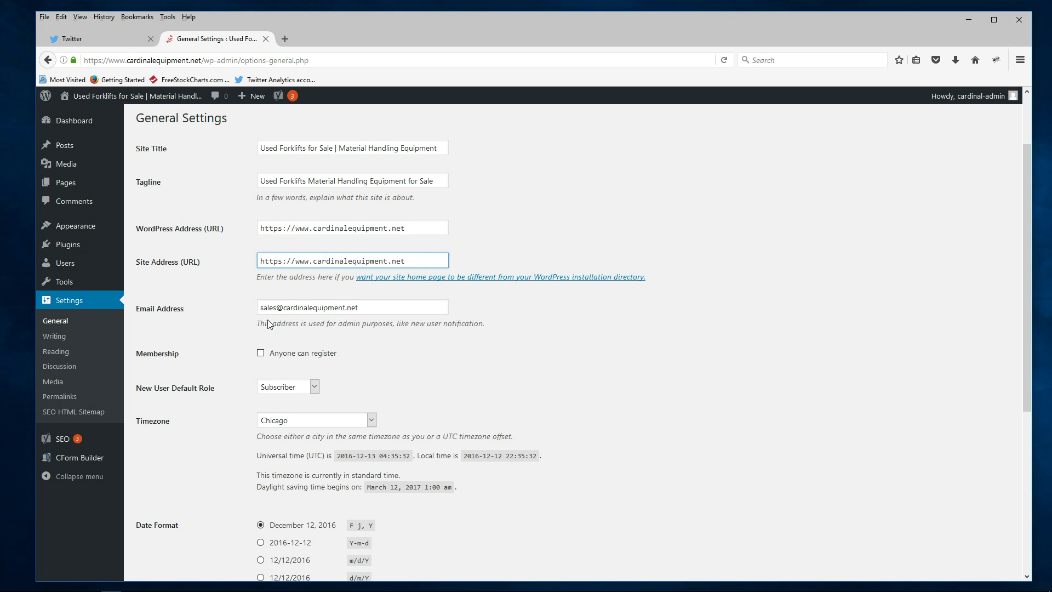
scroll(301, 372, down, 3)
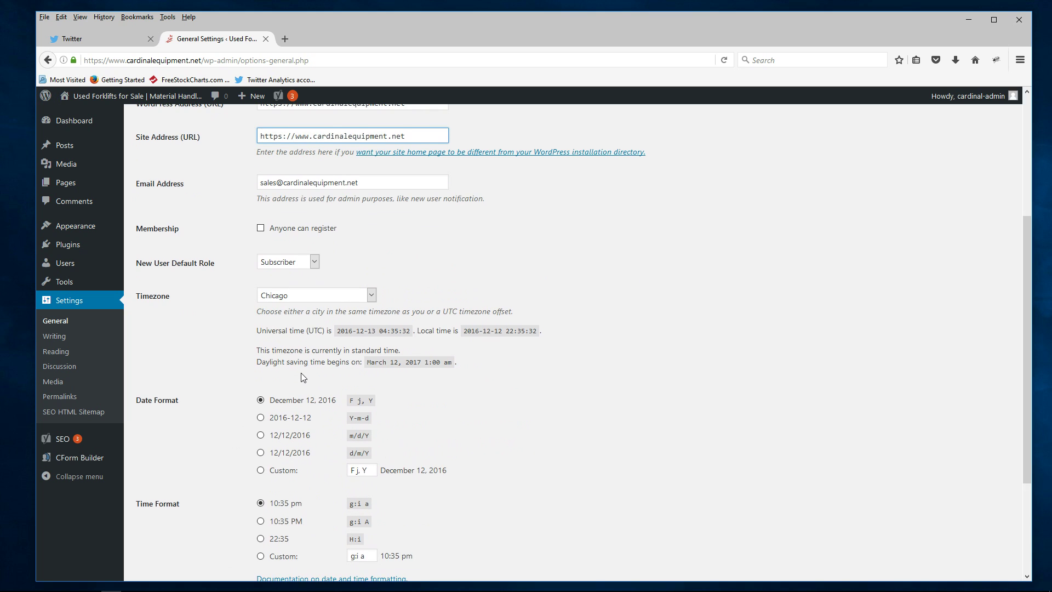
scroll(301, 373, down, 1)
scroll(301, 373, down, 3)
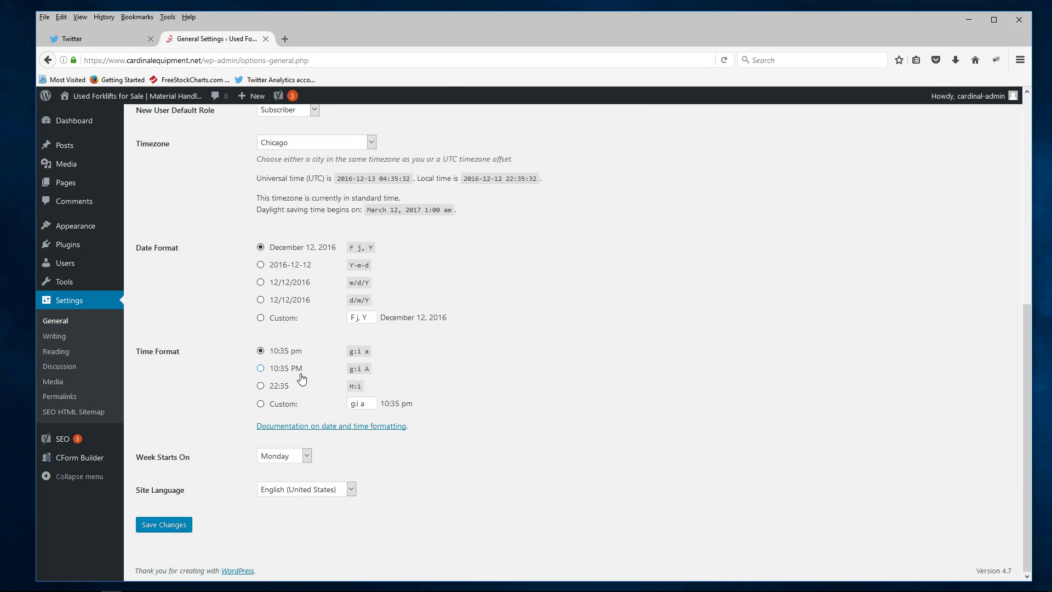
scroll(301, 377, up, 9)
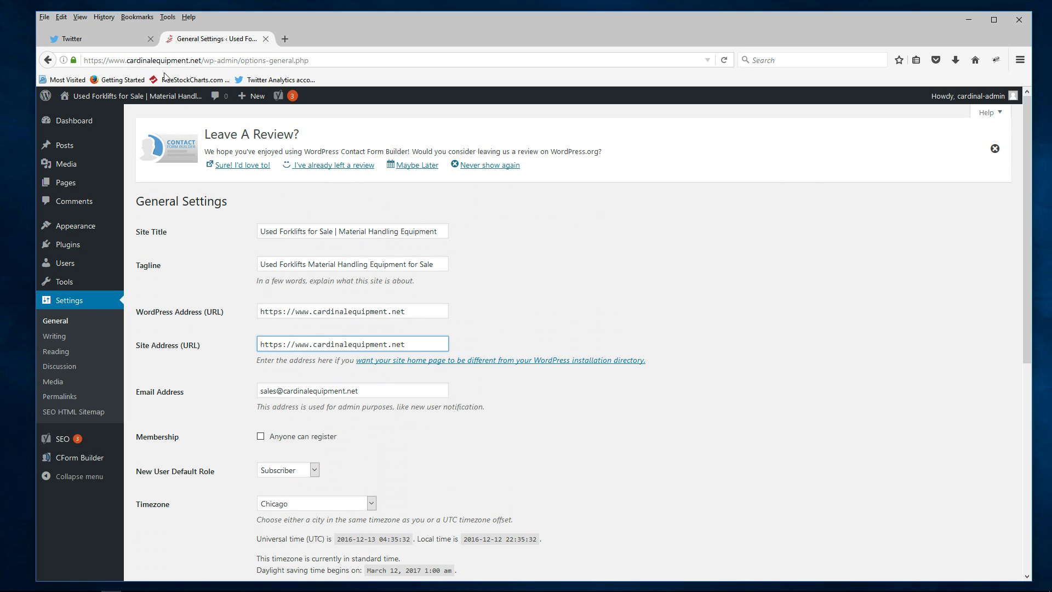
scroll(274, 277, down, 7)
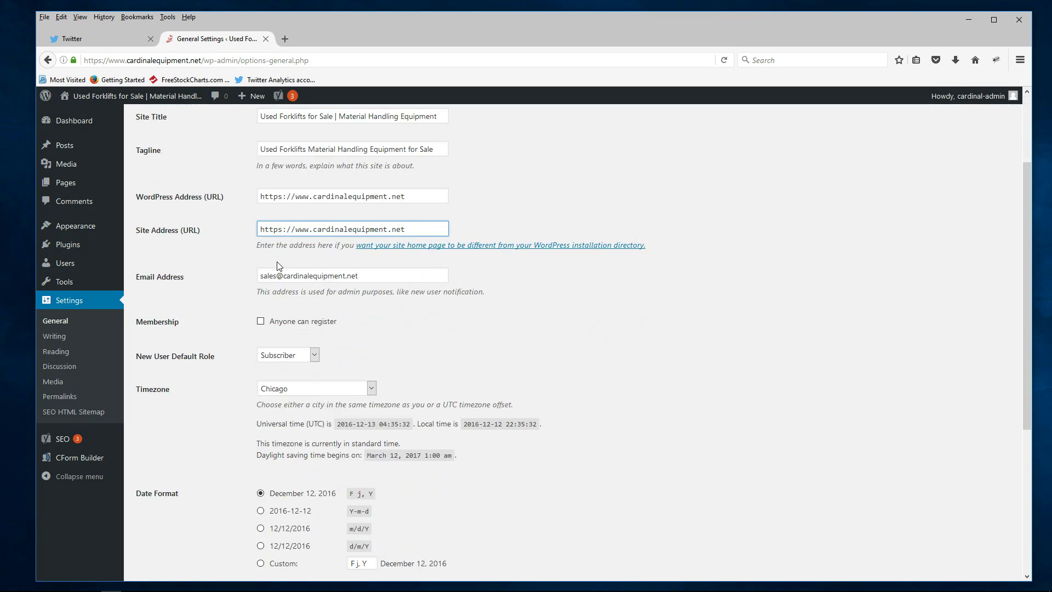
scroll(277, 268, down, 2)
scroll(302, 225, up, 9)
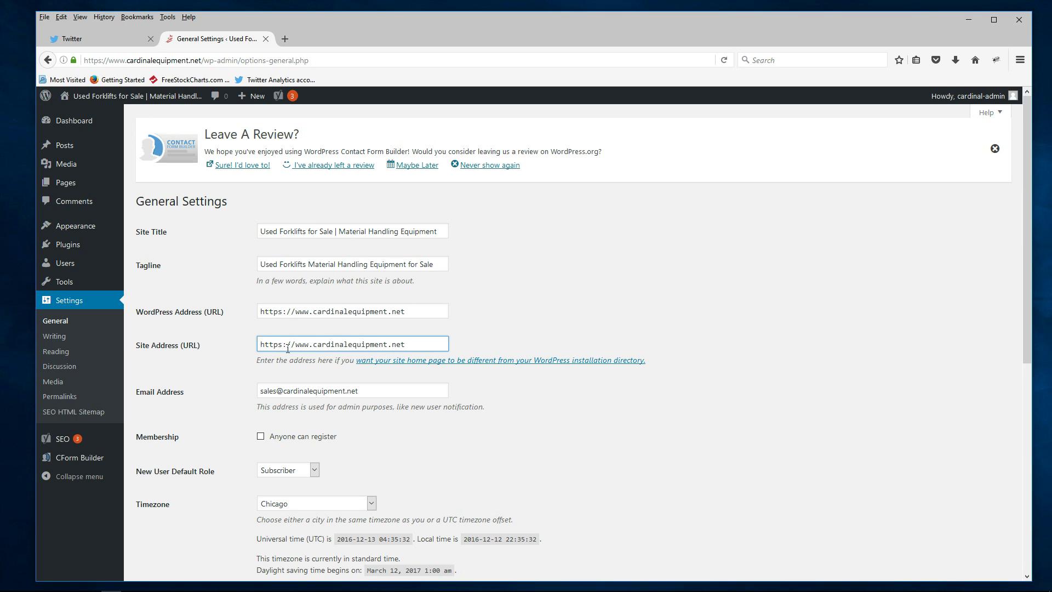
scroll(592, 396, down, 7)
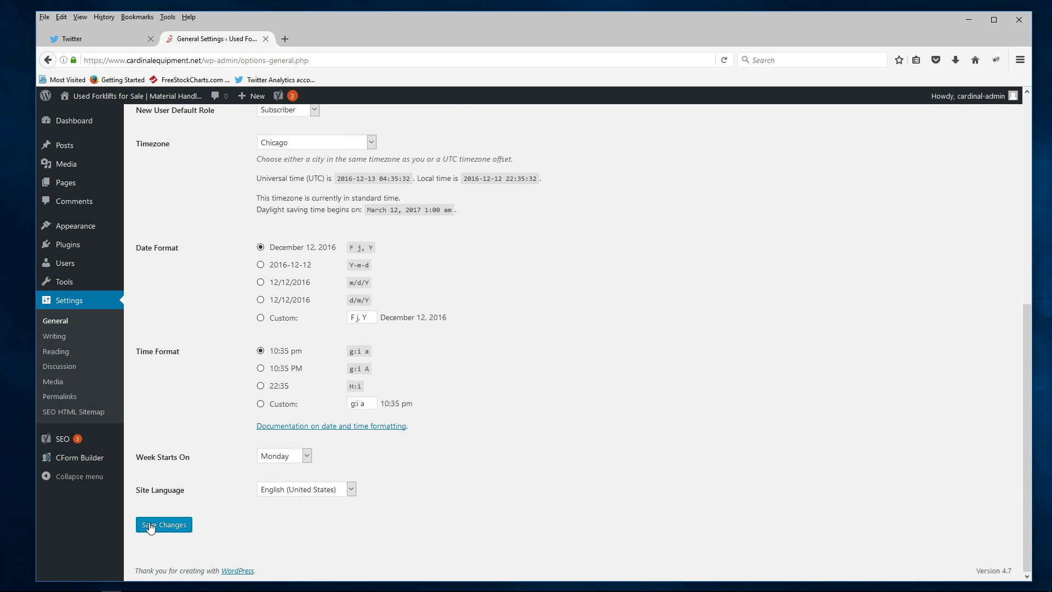
click(152, 527)
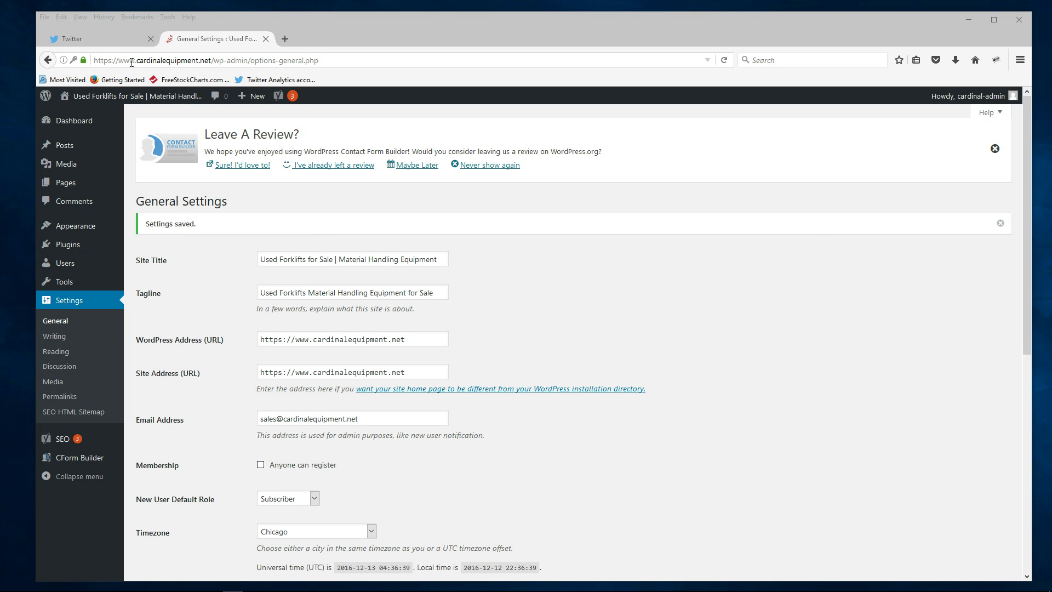
Step: Open Permalink Settings and keep the Post name structure selected
scroll(739, 355, down, 2)
scroll(739, 358, up, 2)
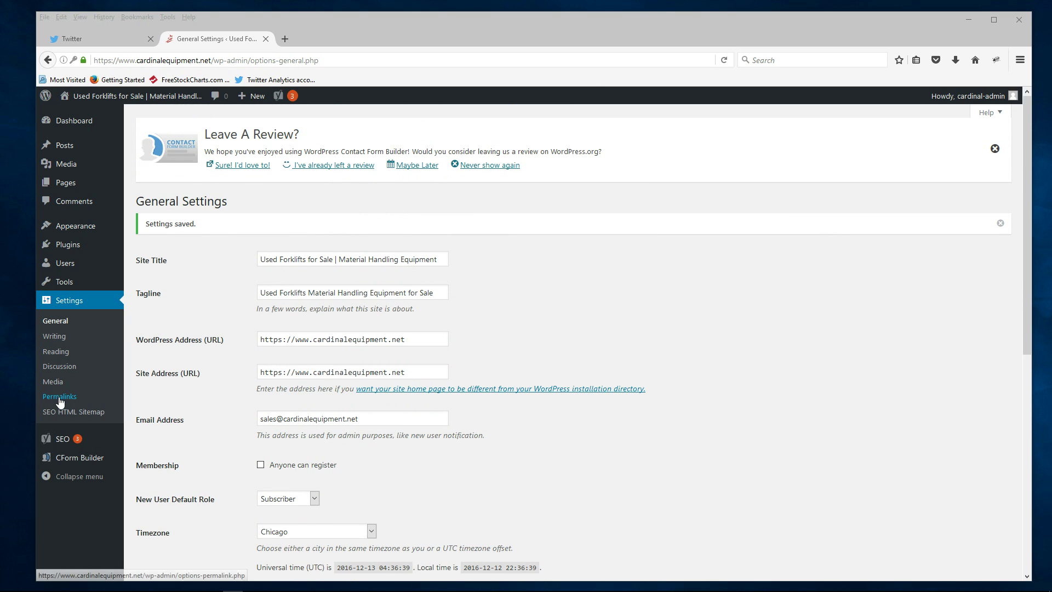
click(61, 399)
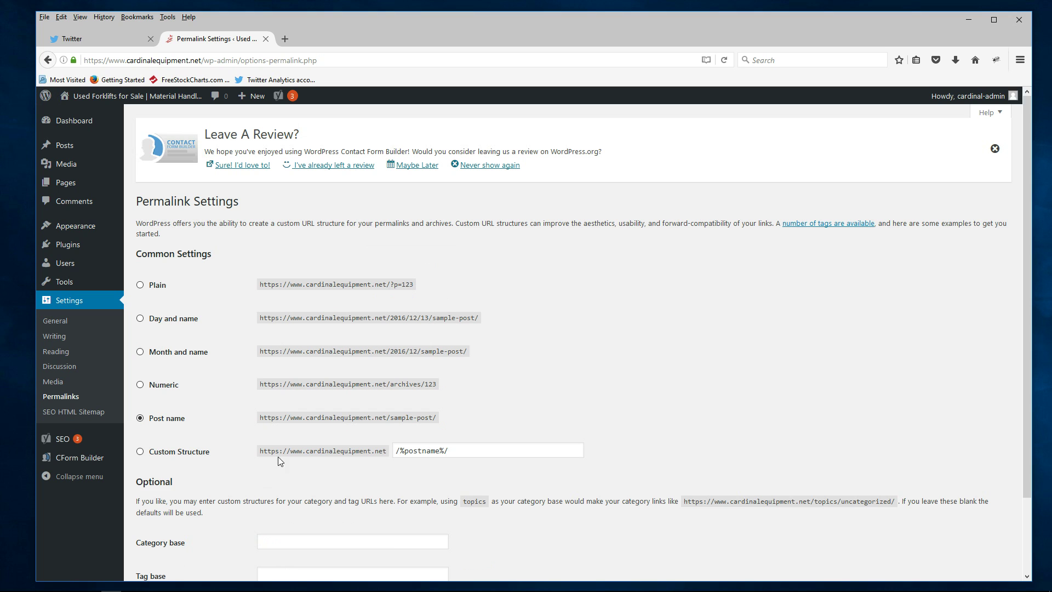
drag(281, 479, 278, 450)
click(252, 477)
click(161, 419)
scroll(570, 323, down, 3)
scroll(580, 331, up, 3)
Step: Return to the Dashboard, then open Tools from the Yoast SEO sidebar menu
mouse_move(64, 123)
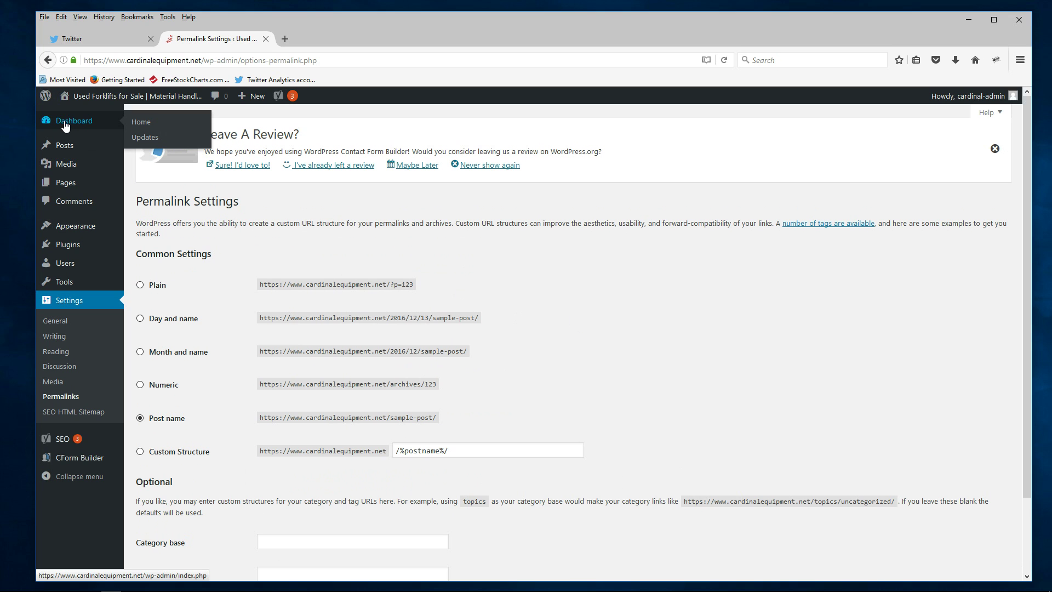
click(65, 124)
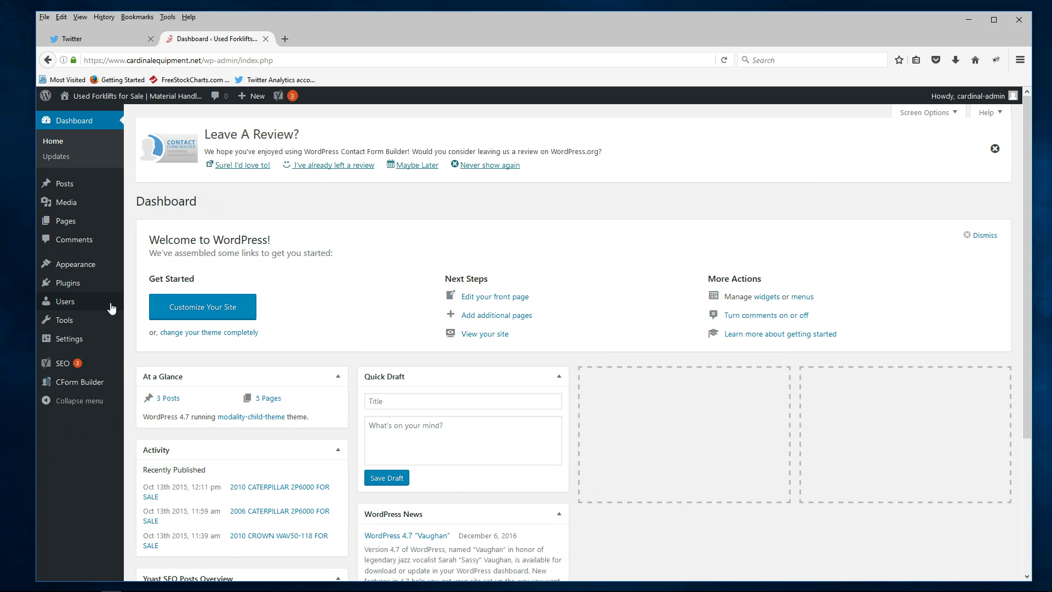
mouse_move(74, 328)
mouse_move(61, 367)
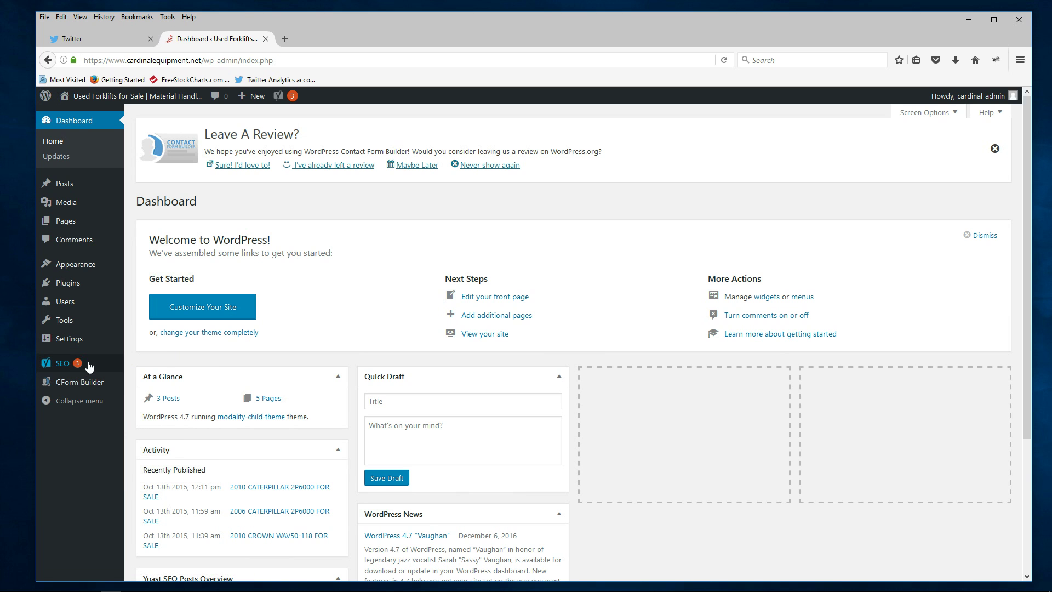
mouse_move(76, 385)
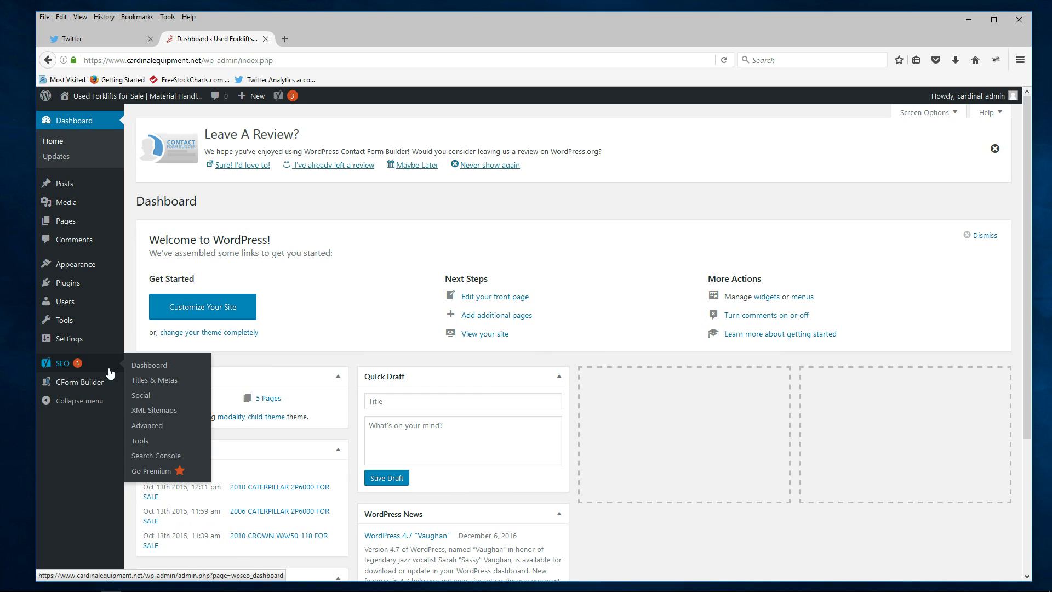
click(142, 441)
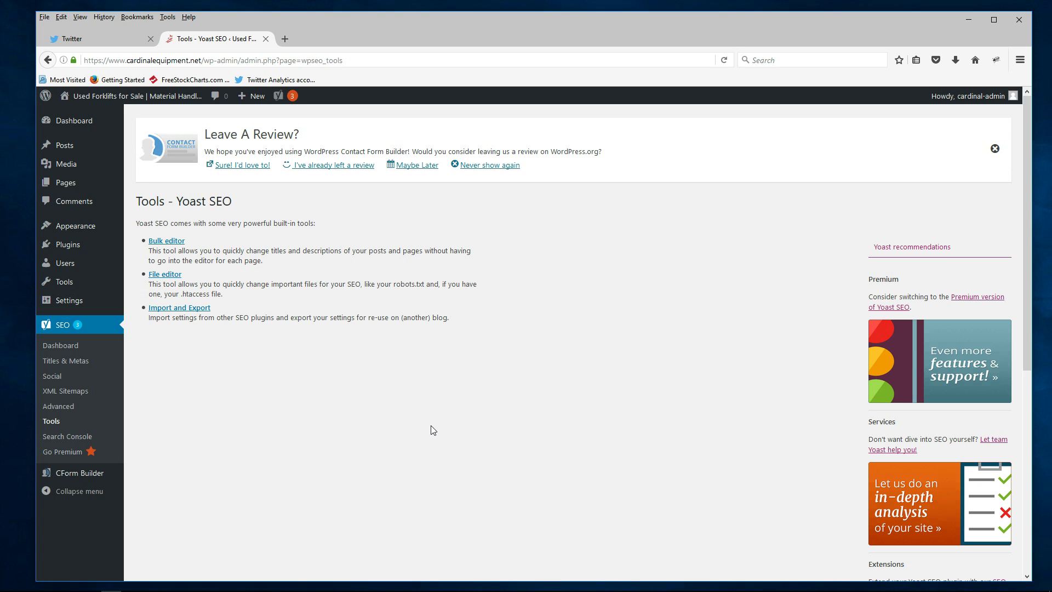
Step: Open Yoast's File editor and scroll down past robots.txt to the .htaccess box
click(163, 274)
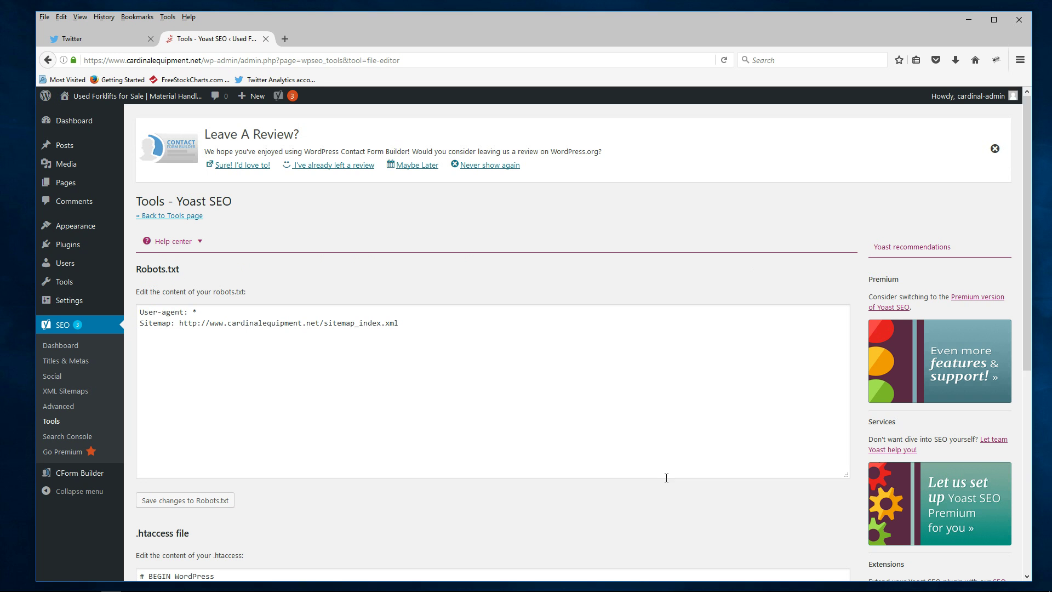
scroll(557, 403, down, 2)
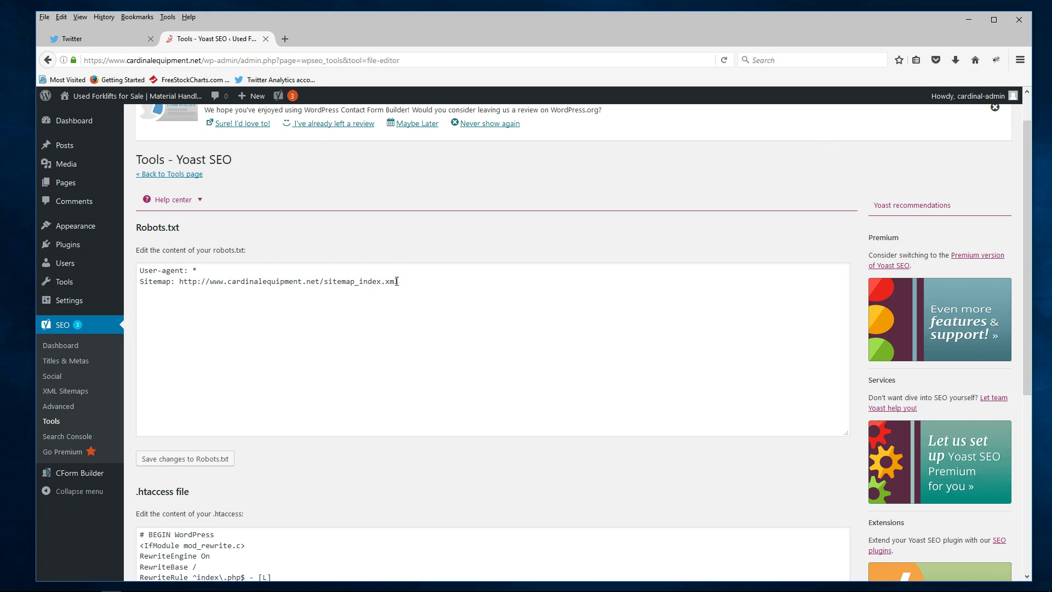
scroll(397, 281, down, 5)
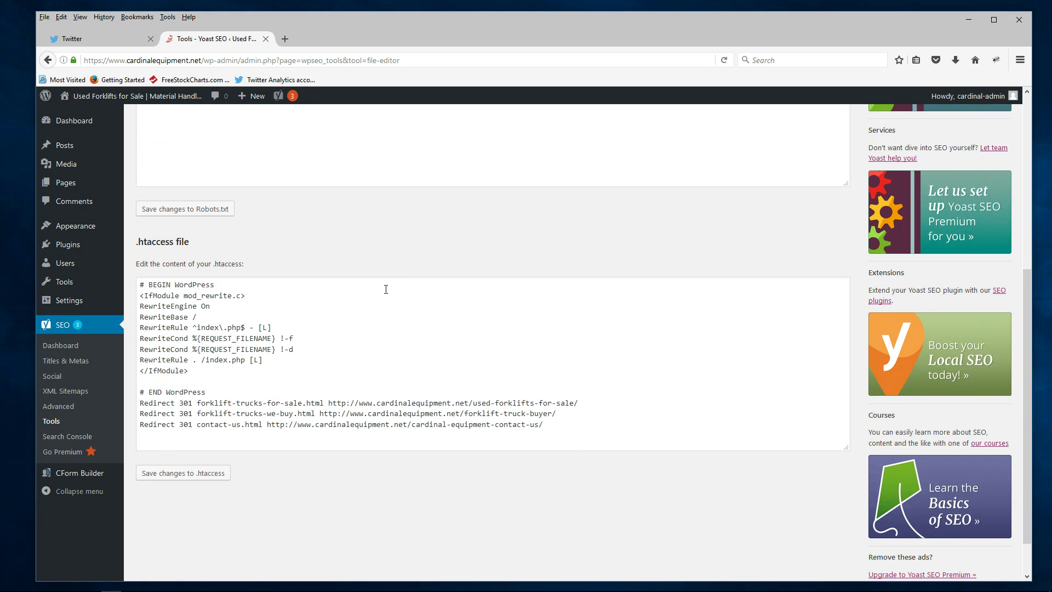
scroll(370, 302, down, 1)
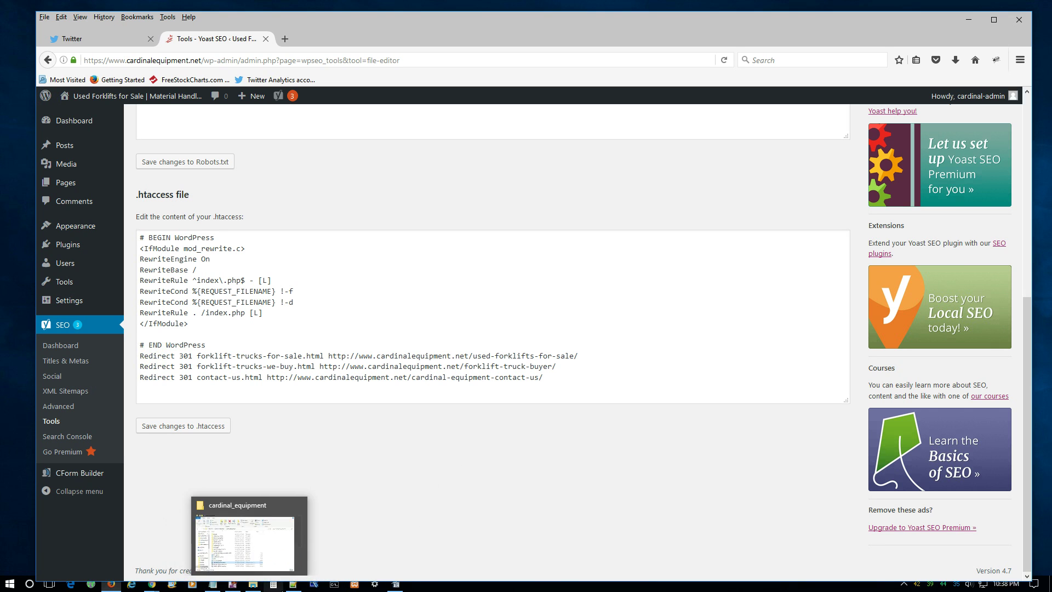
Step: In the Notepad++ migration notes, select the Force HTTPS RewriteCond and RewriteRule lines, then minimize it
click(293, 585)
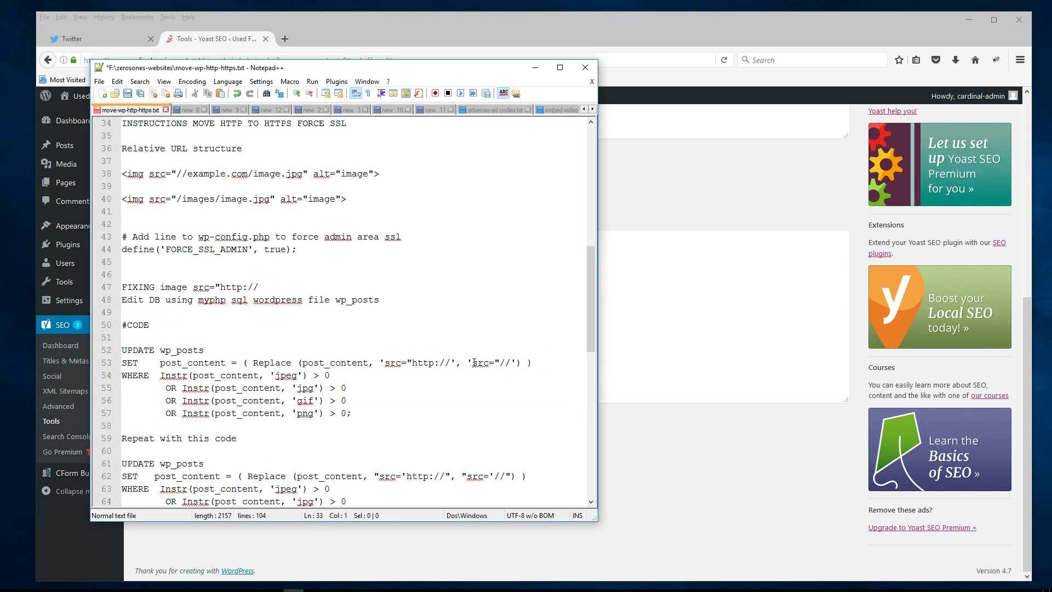
scroll(484, 353, up, 5)
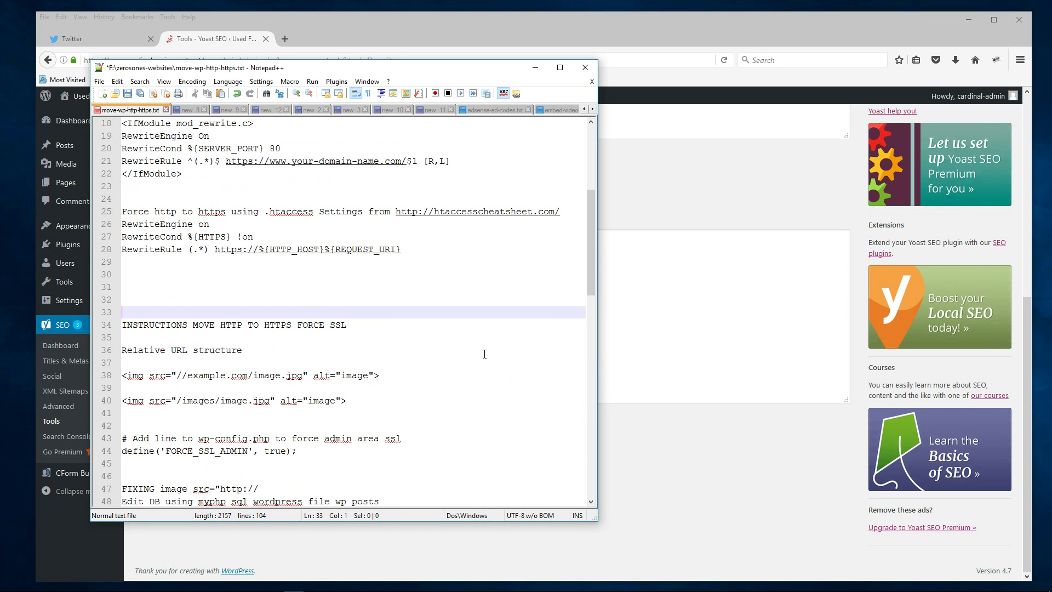
scroll(485, 353, down, 5)
scroll(484, 353, down, 12)
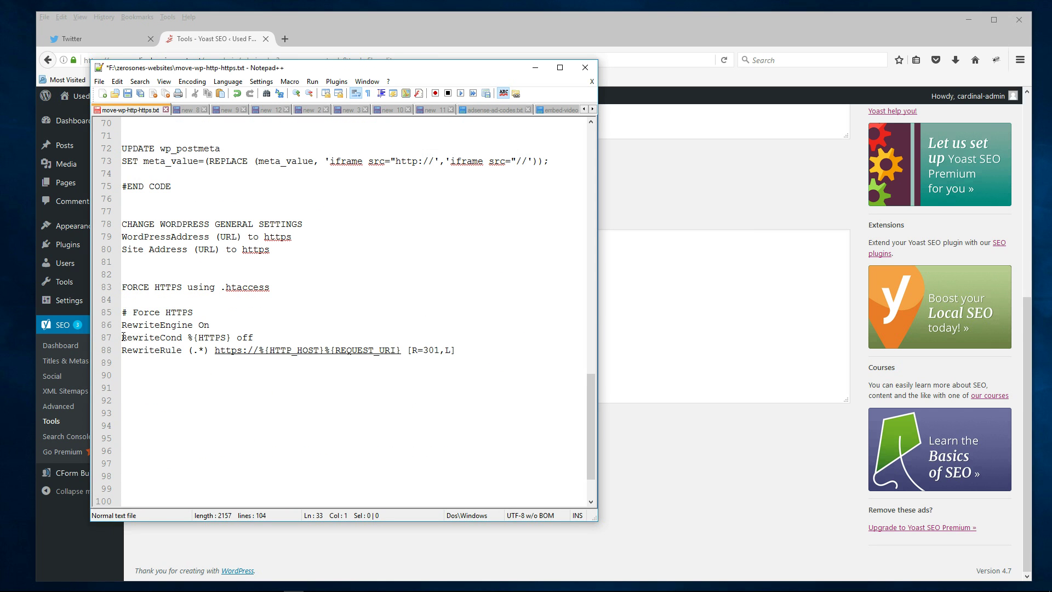
drag(124, 337, 455, 349)
key(ctrl+c)
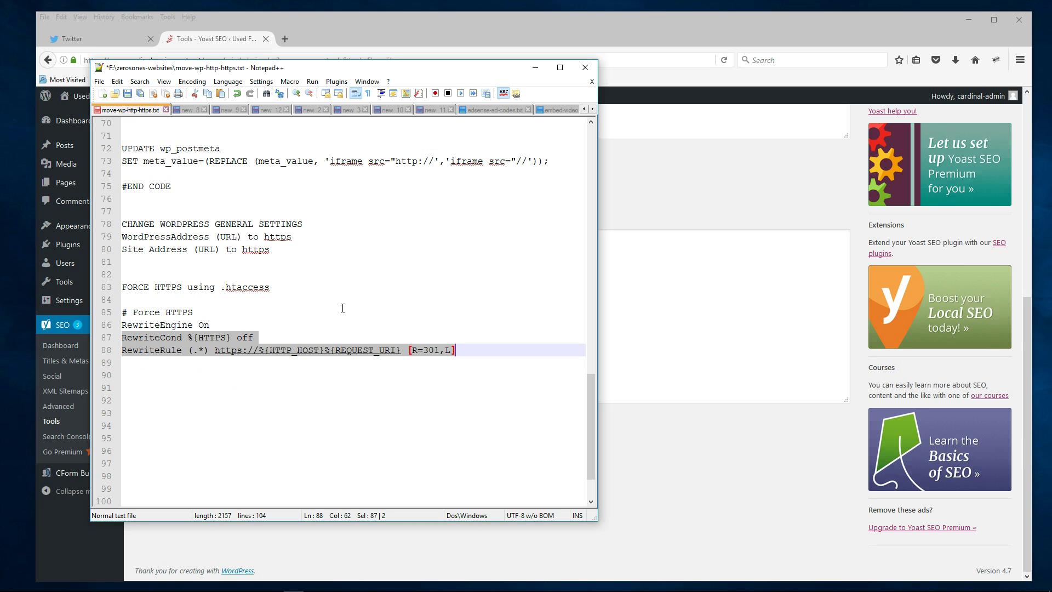
click(535, 70)
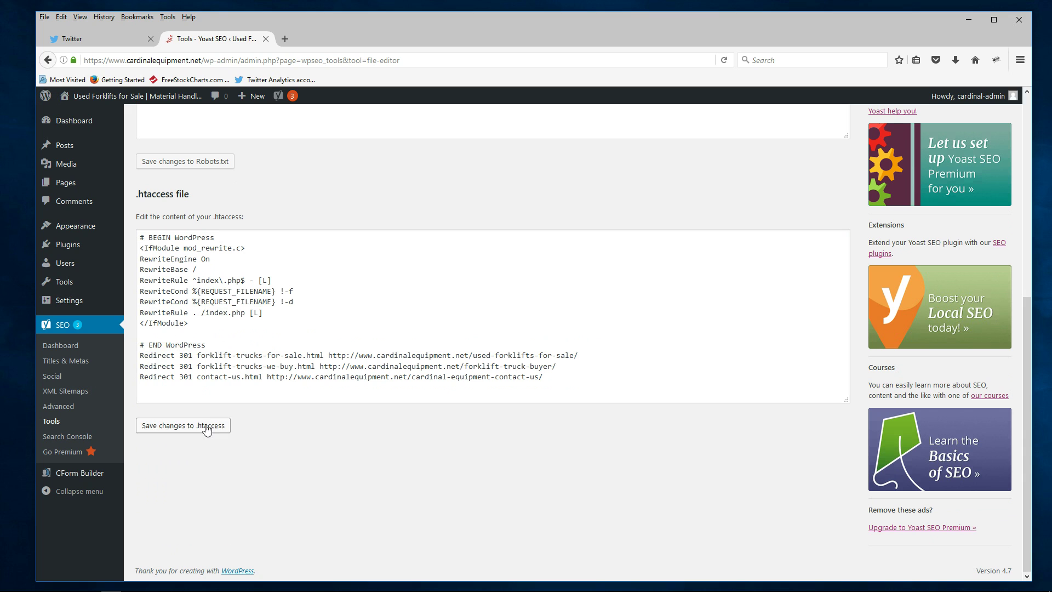
Step: Paste the RewriteCond and RewriteRule lines on a new line after the last Redirect rule
click(570, 387)
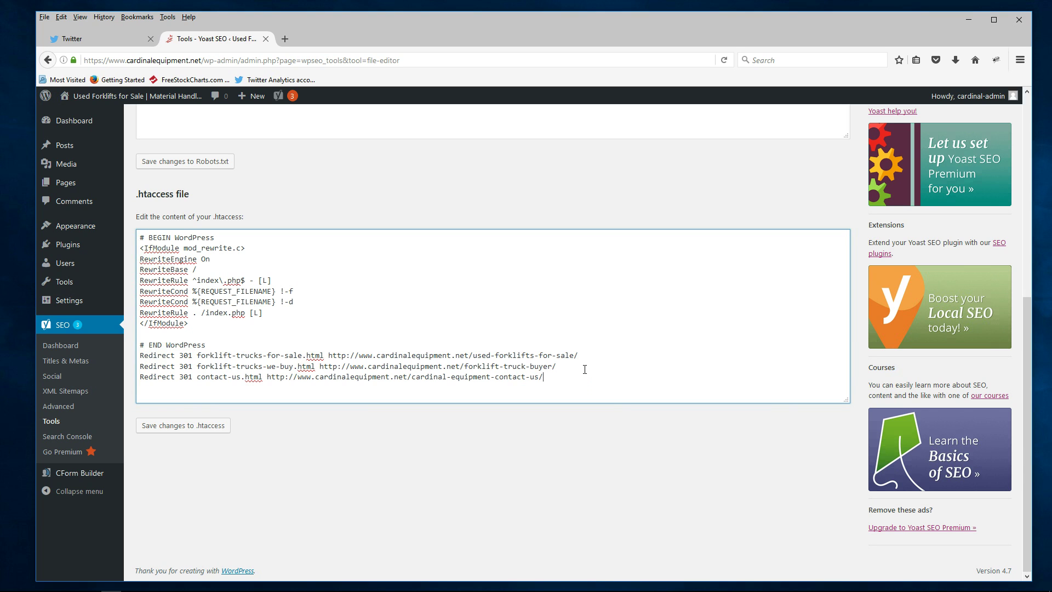
key(Return)
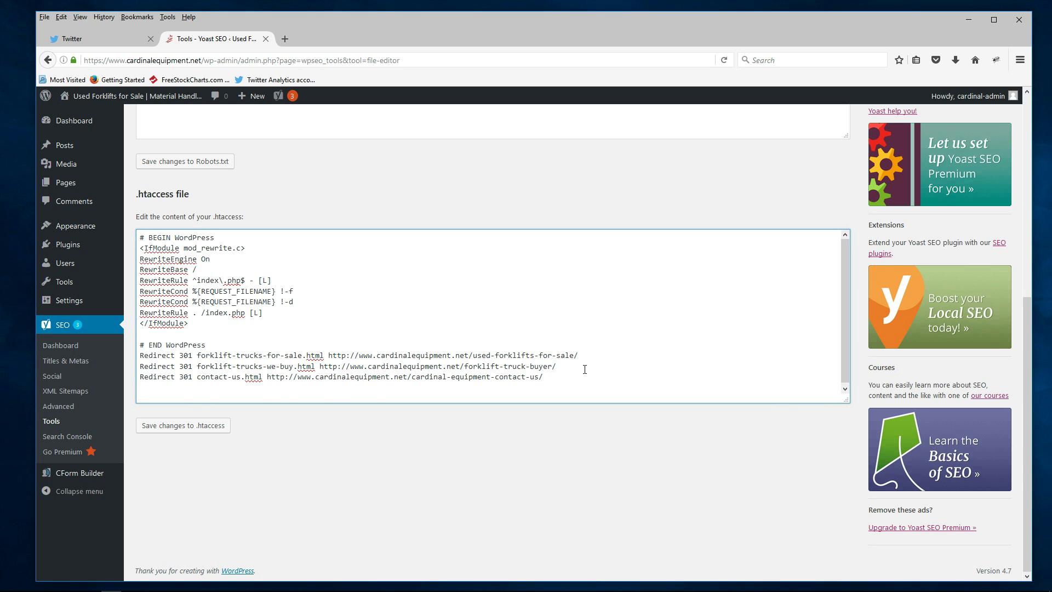
key(ctrl+v)
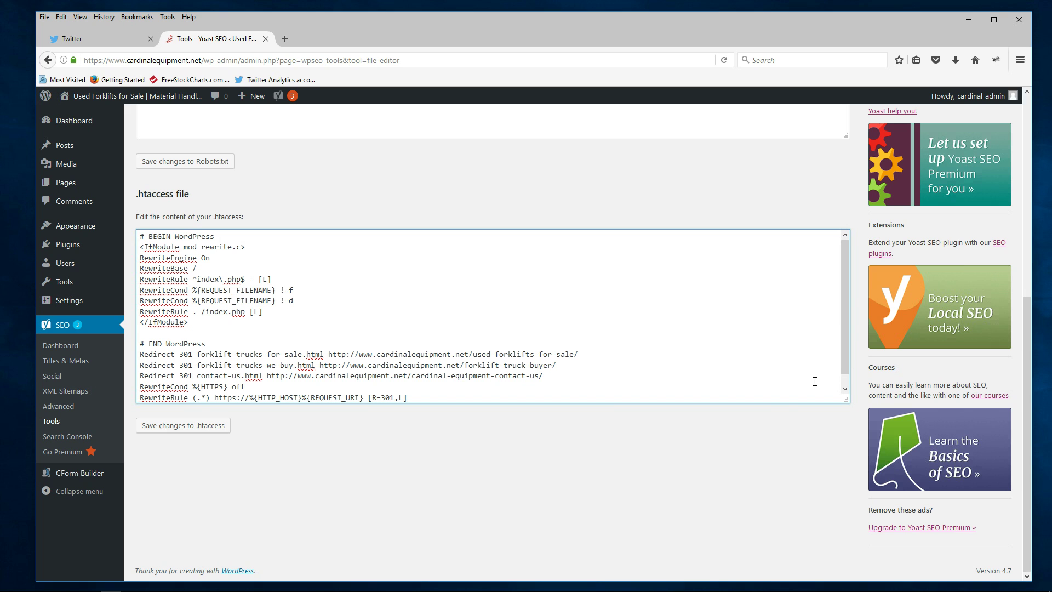
Step: Copy the # Force HTTPS comment from the notes and paste it after the contact-us redirect
mouse_move(172, 587)
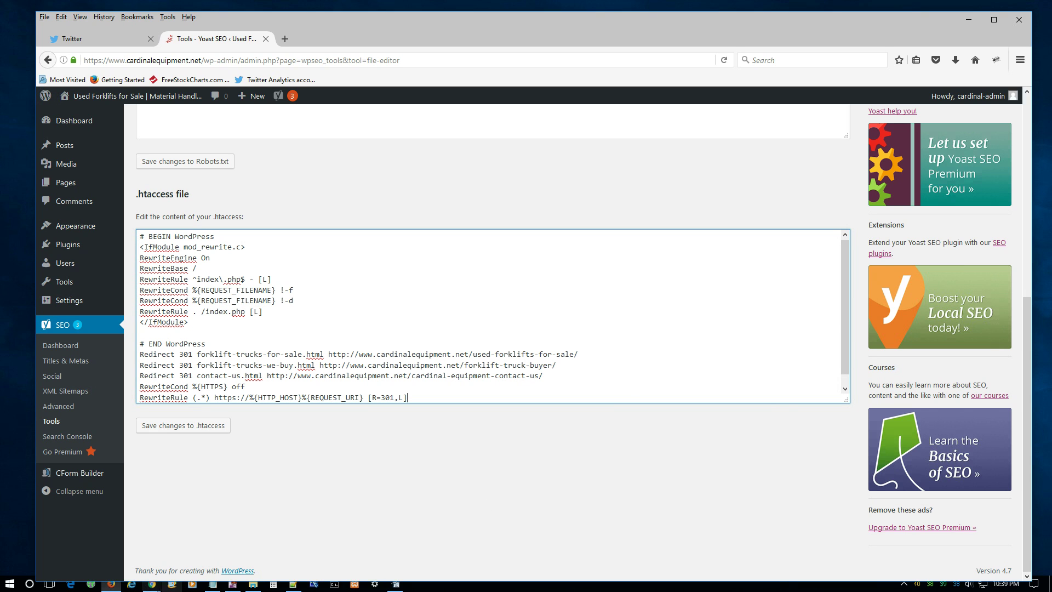
click(293, 584)
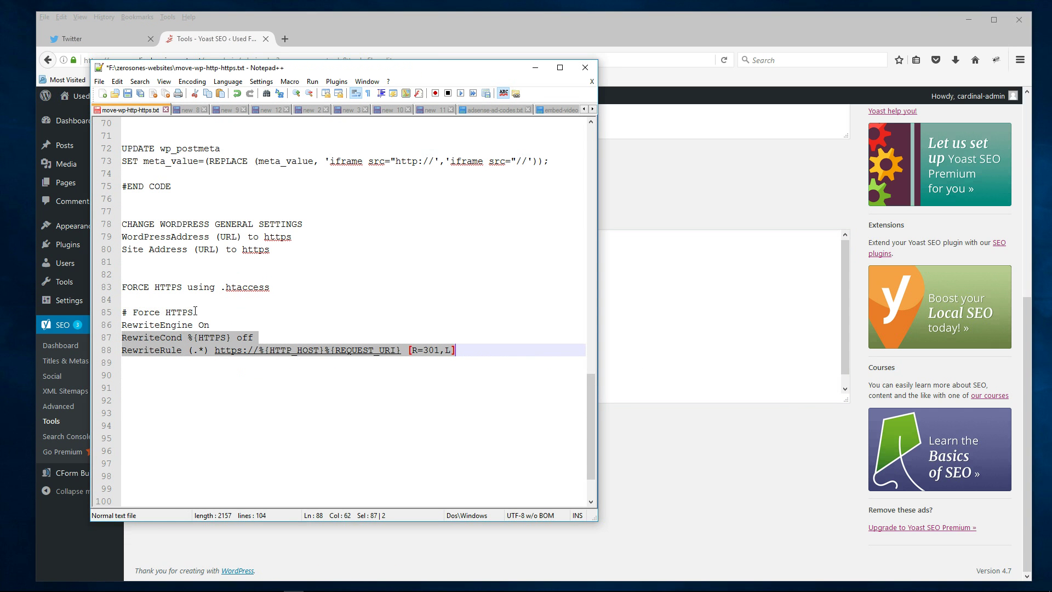
drag(195, 311, 90, 318)
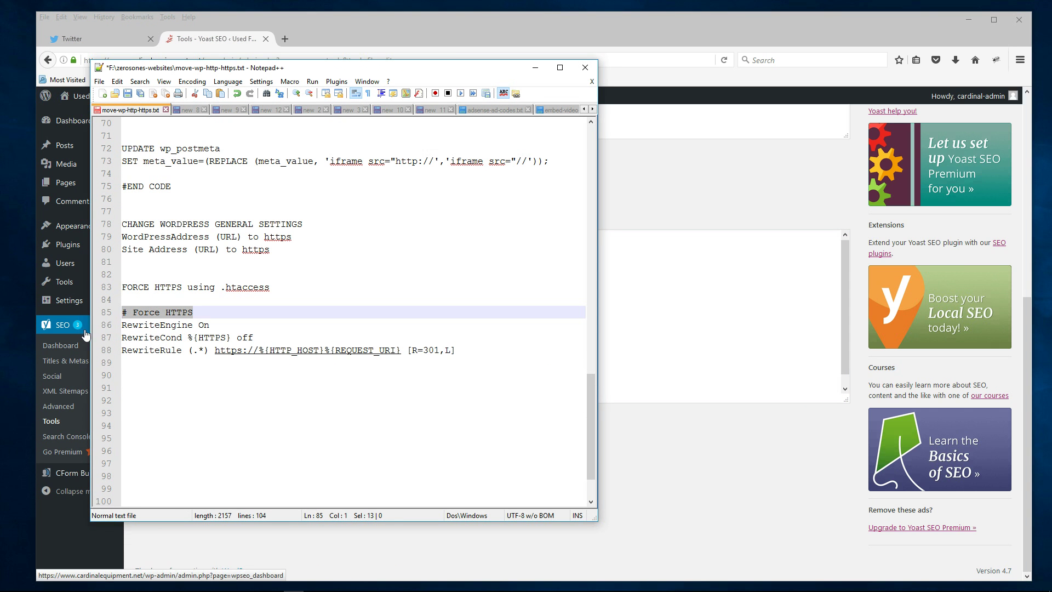
click(535, 68)
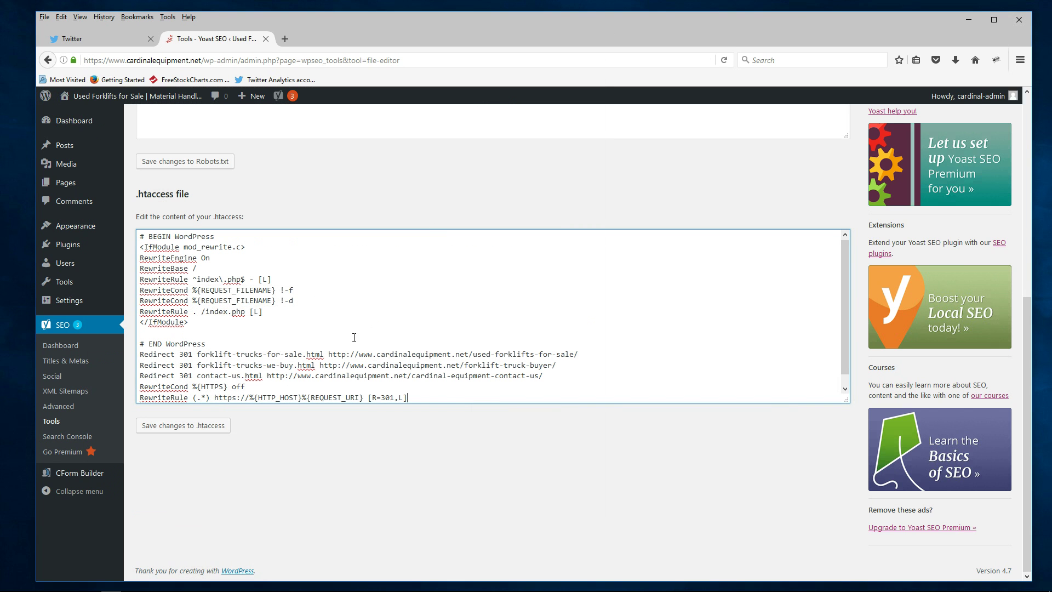
click(546, 381)
key(Return)
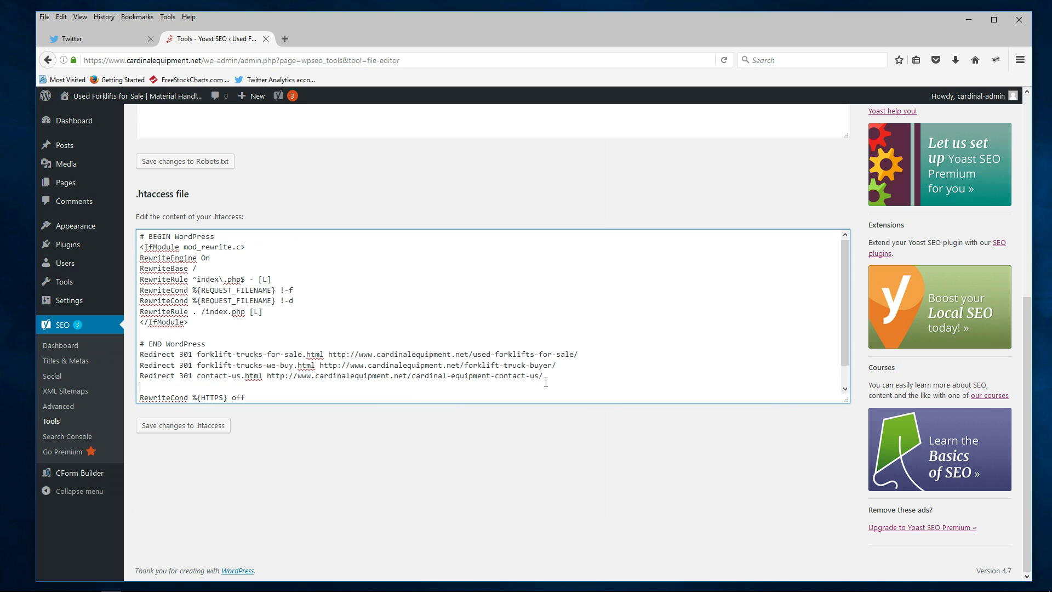
text(# Force HTTPS)
scroll(453, 360, down, 1)
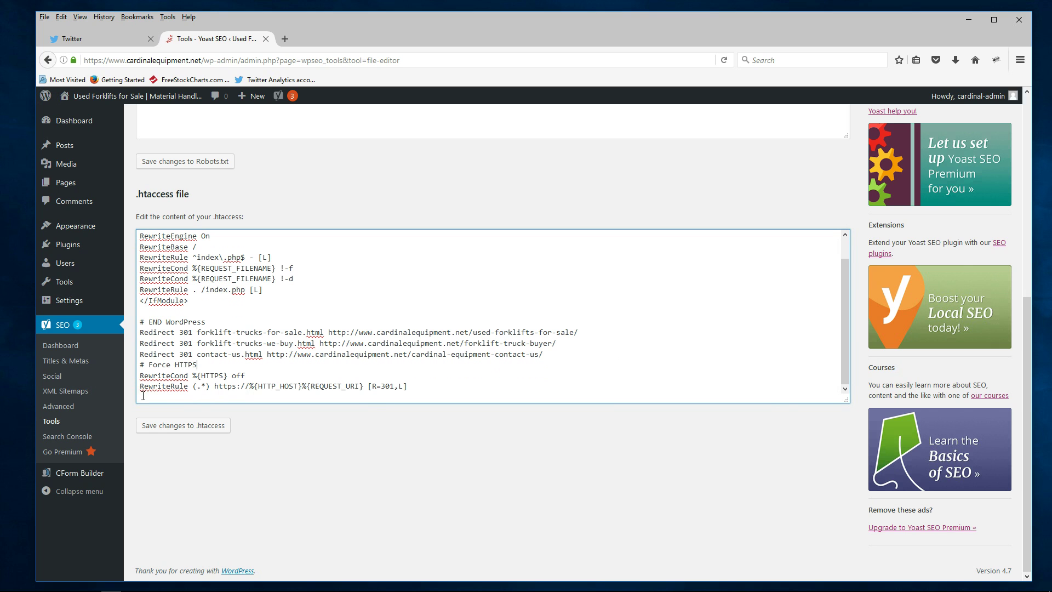
scroll(383, 406, up, 1)
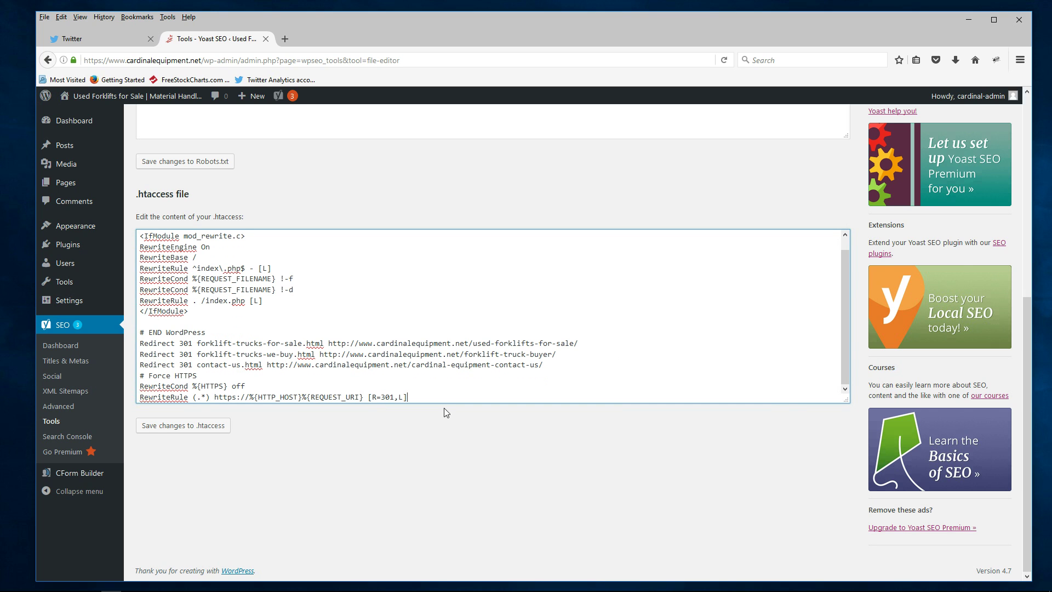
Step: Save the .htaccess changes, then change the robots.txt Sitemap URL to https and save it
click(181, 427)
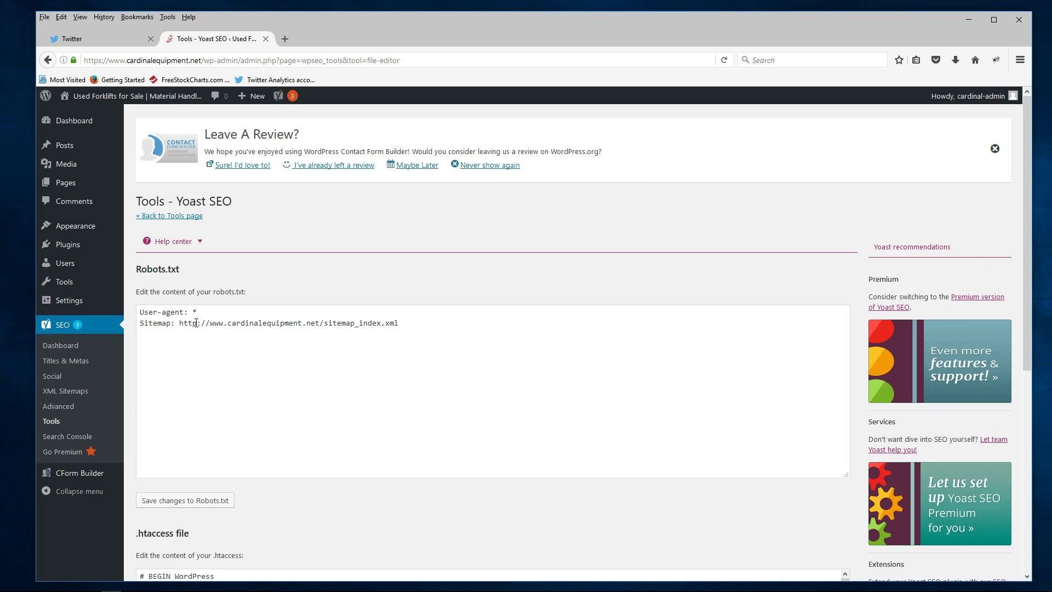
click(196, 323)
text(s)
scroll(421, 393, down, 3)
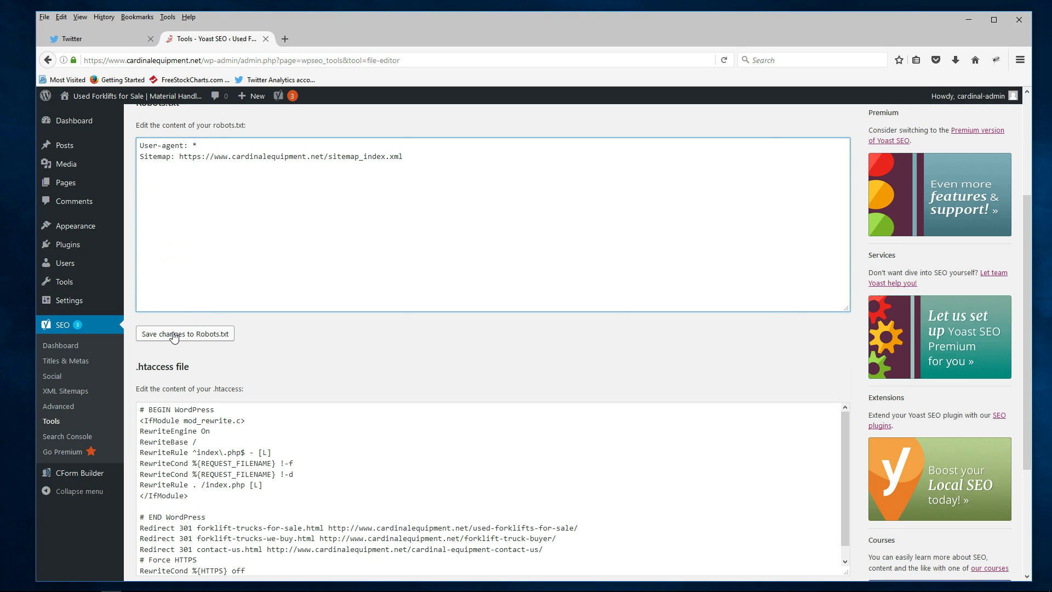
click(174, 335)
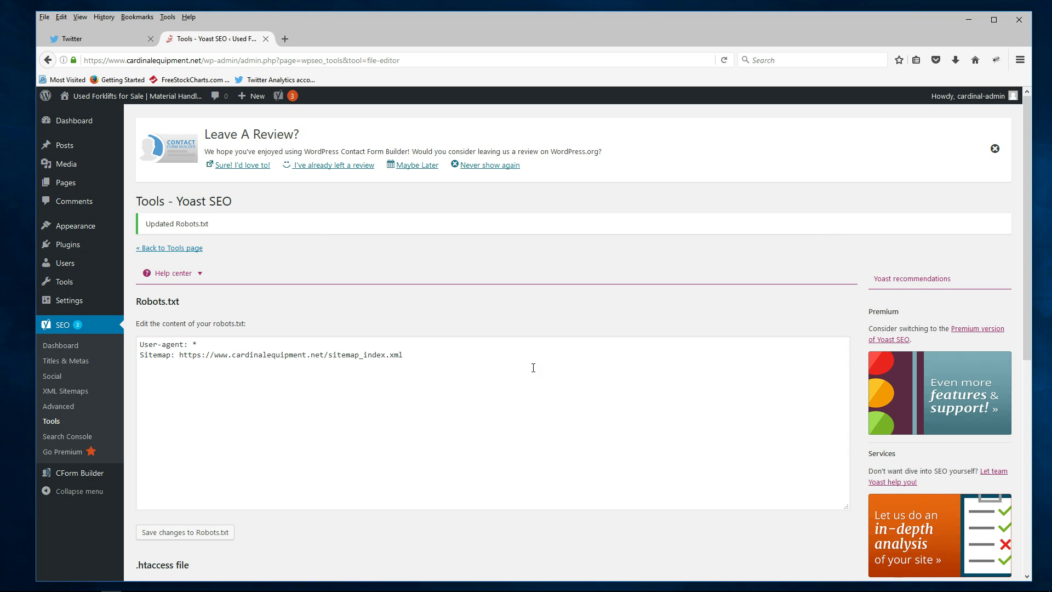
scroll(542, 384, down, 8)
scroll(541, 408, up, 4)
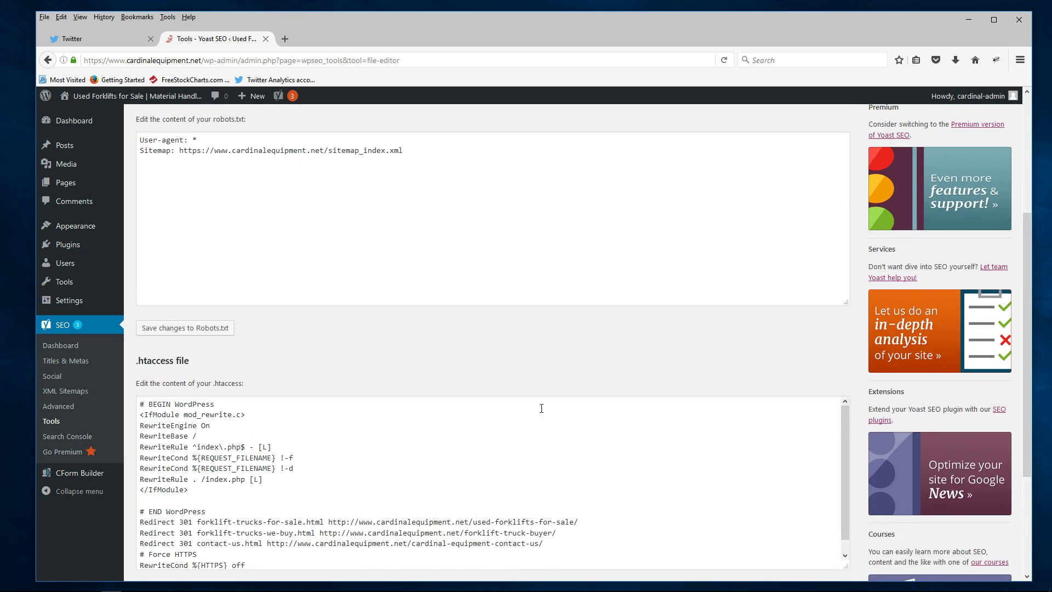
scroll(542, 408, up, 3)
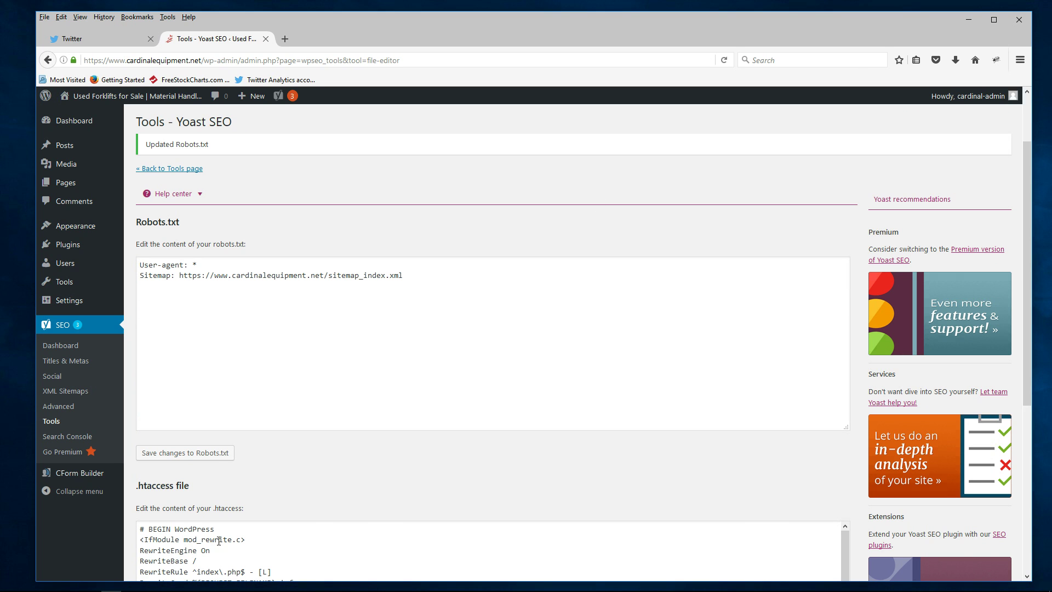
mouse_move(151, 584)
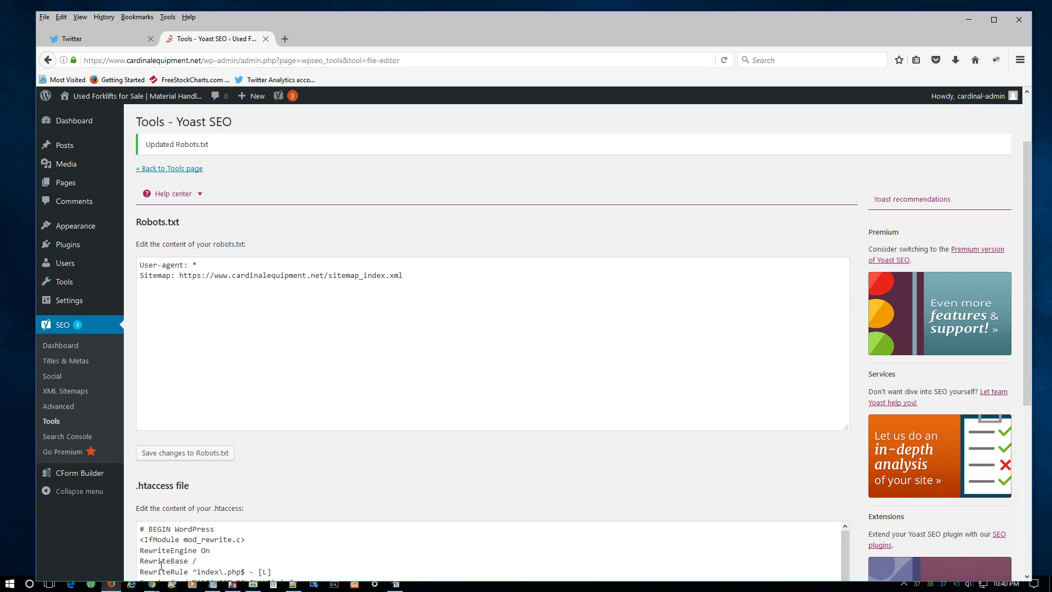
click(132, 585)
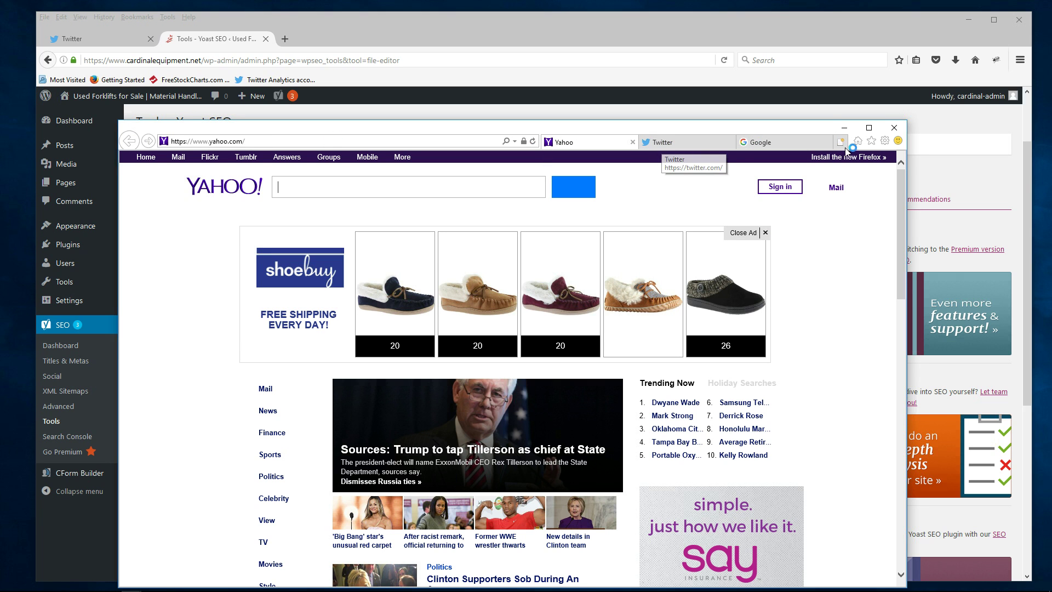
click(841, 144)
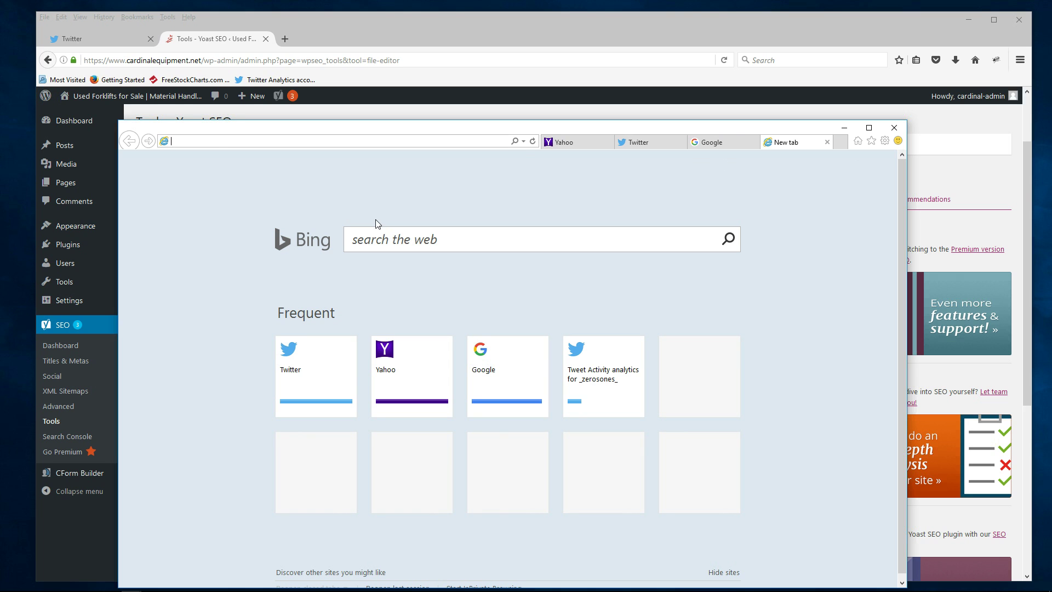
text(www.)
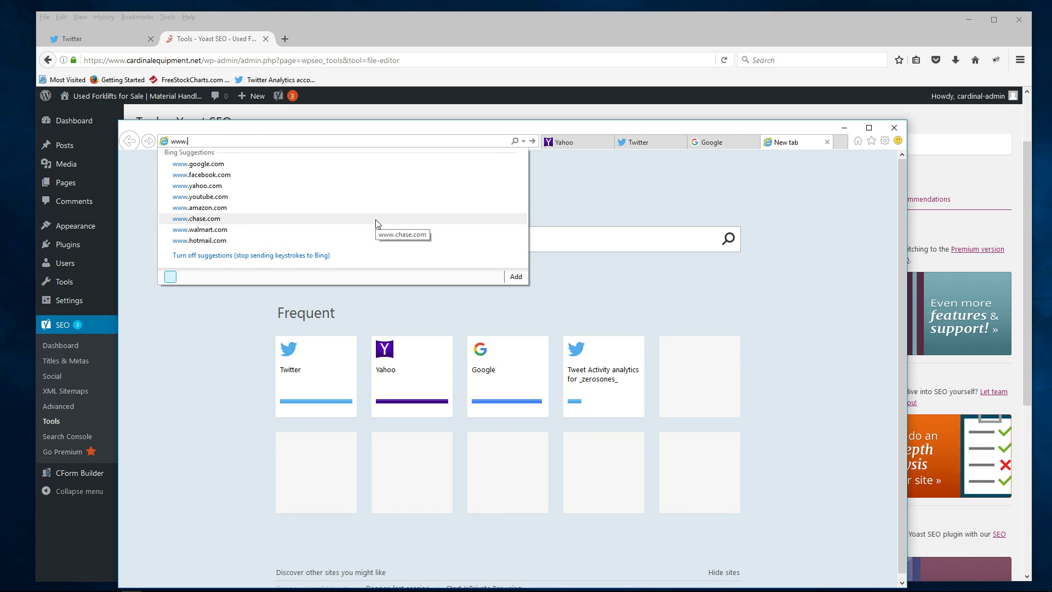
text(cardinalequipment.net/)
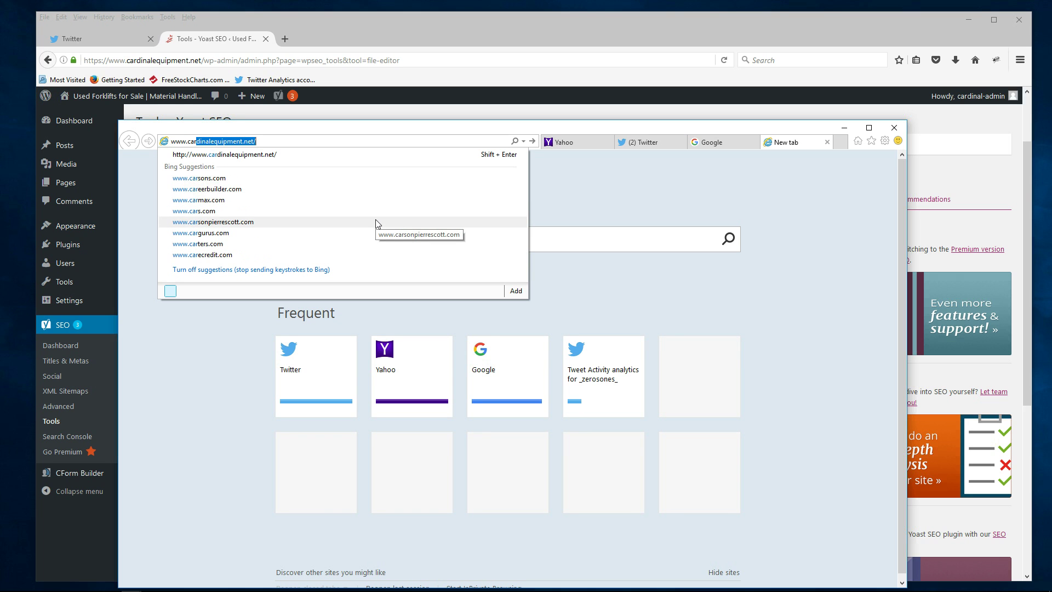
key(Return)
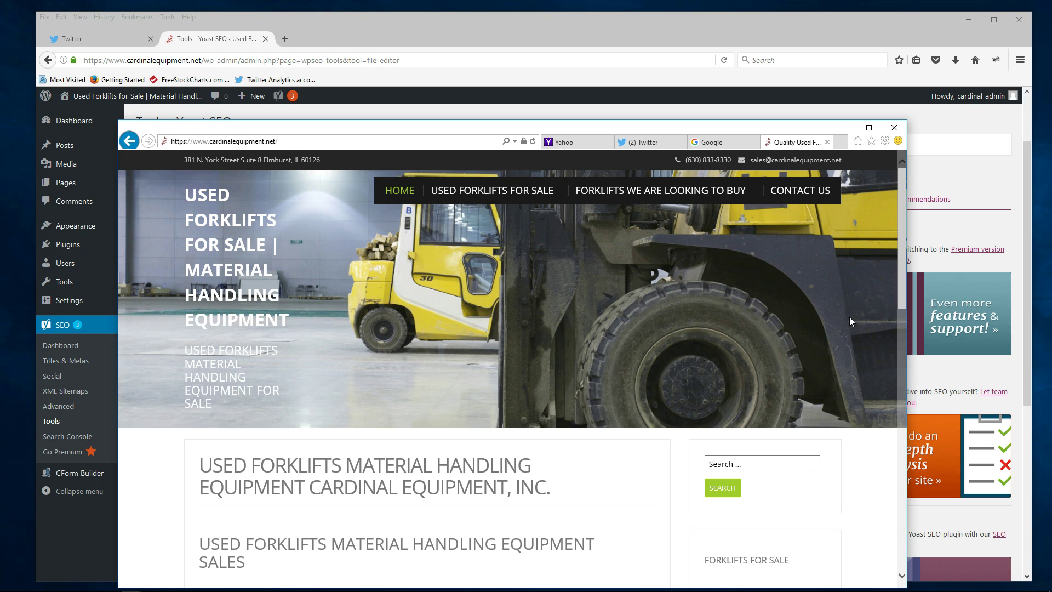
click(524, 144)
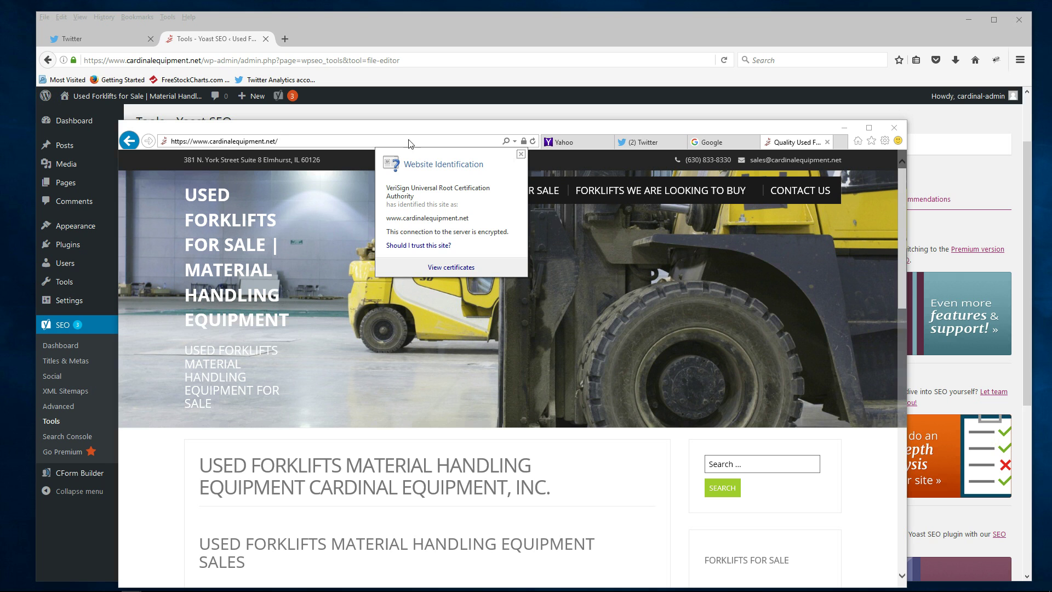
click(450, 132)
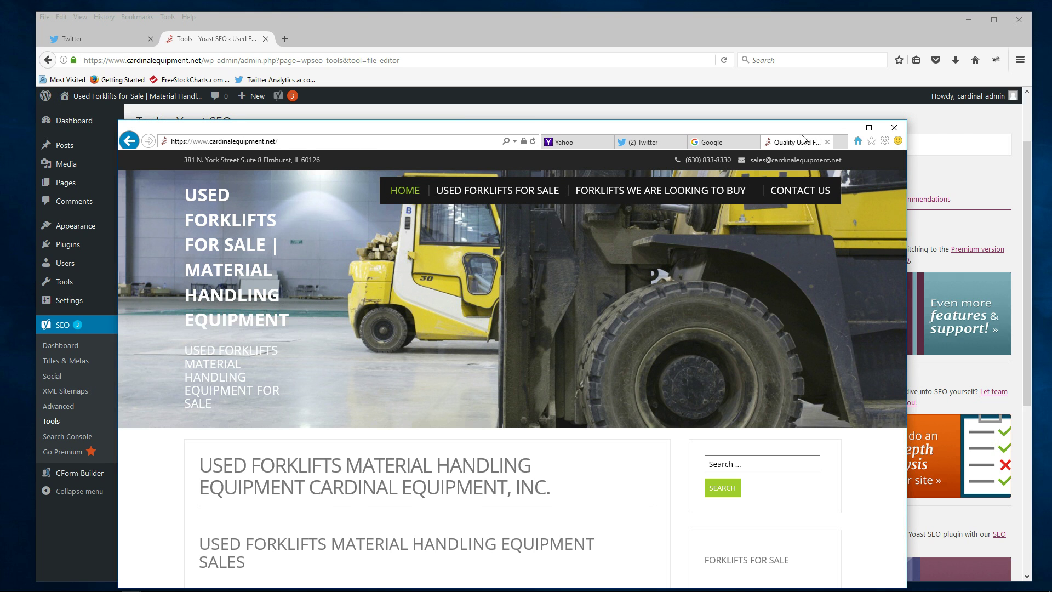
drag(748, 128, 799, 128)
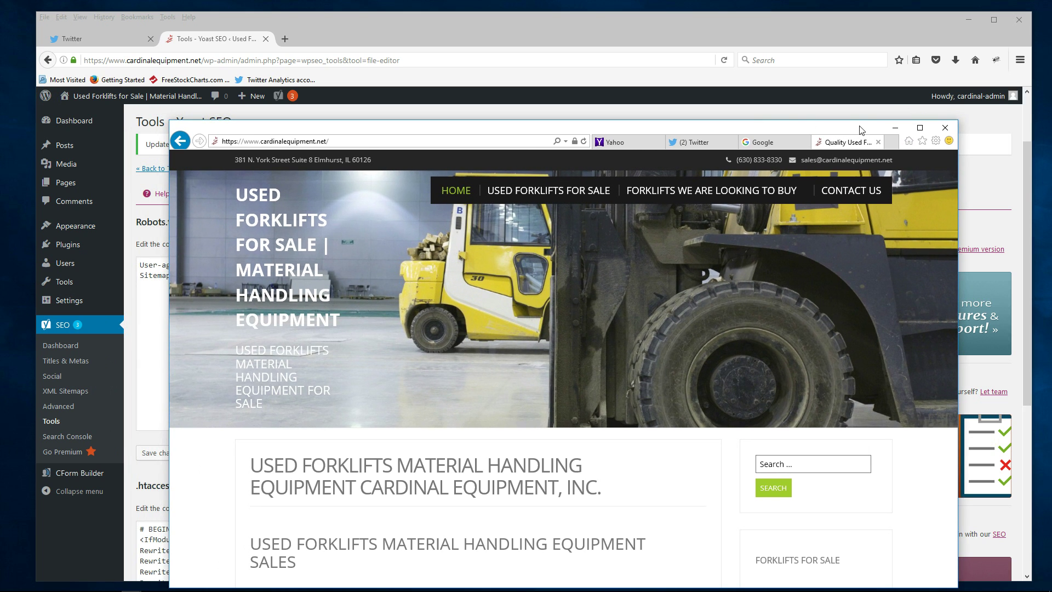
Step: Close Internet Explorer and go back to the WordPress admin Dashboard
click(945, 128)
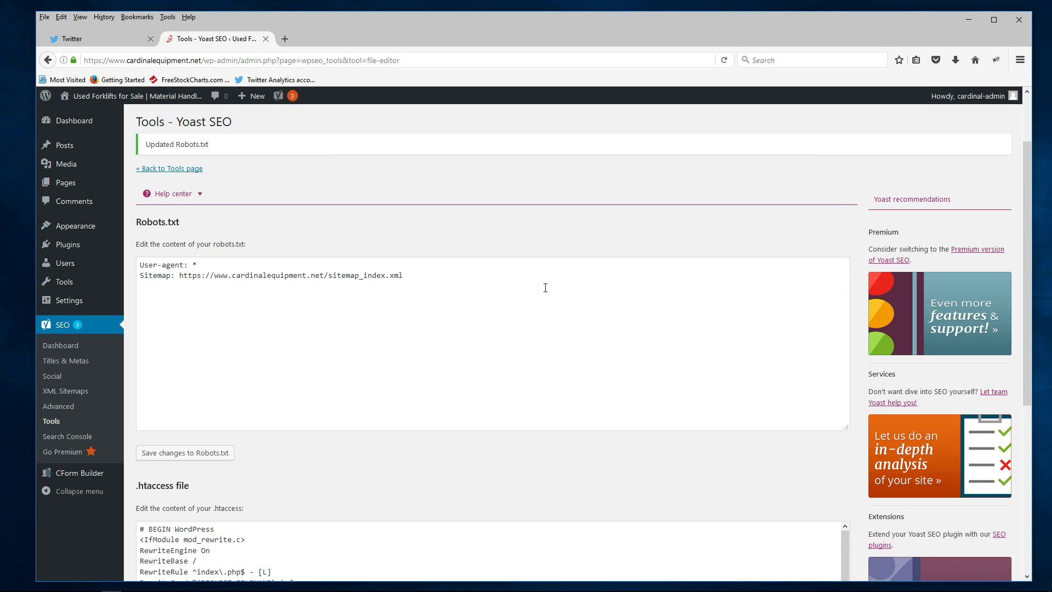
mouse_move(82, 125)
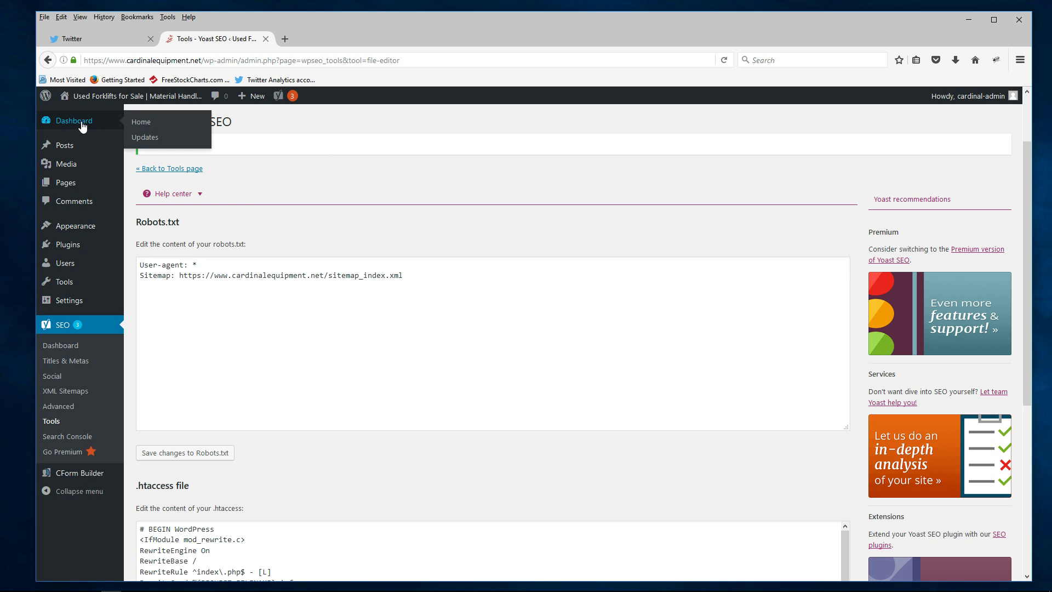
click(82, 126)
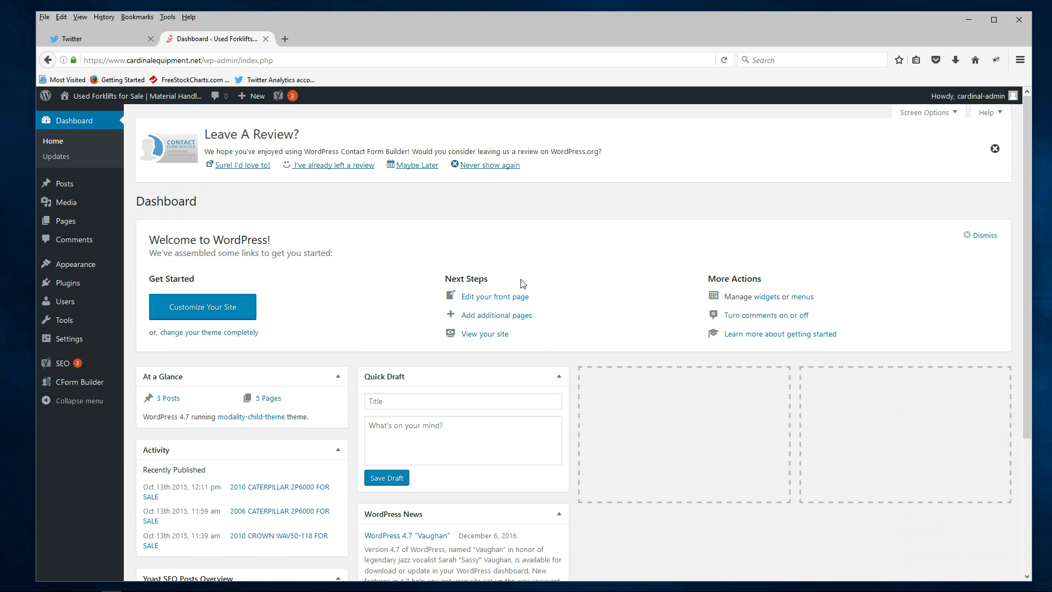